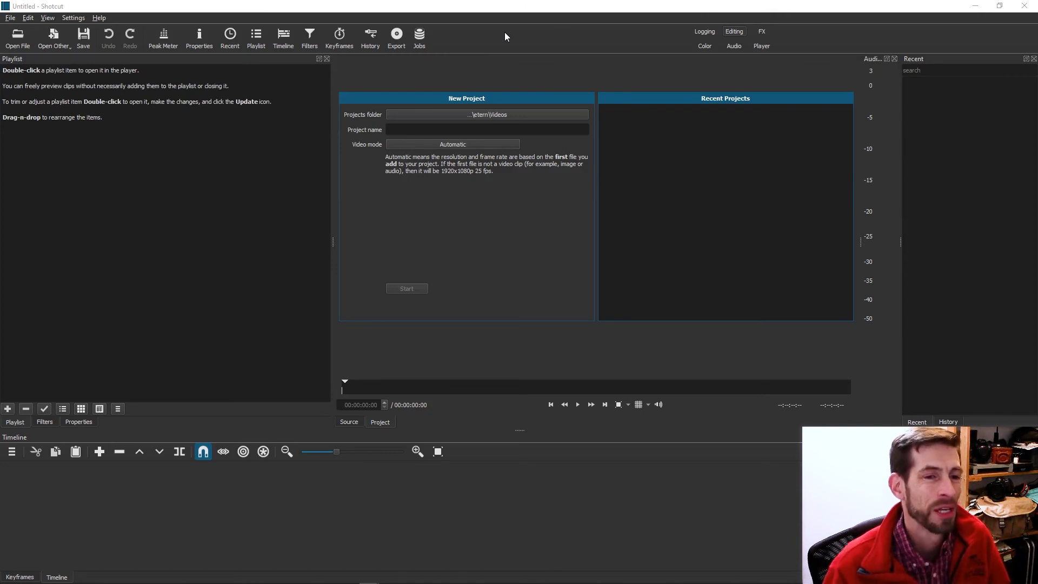
Step: Set the projects folder to Video Files\Africa on the Video Storage (F:) drive
{"action": "left_click", "coordinate": [509, 114]}
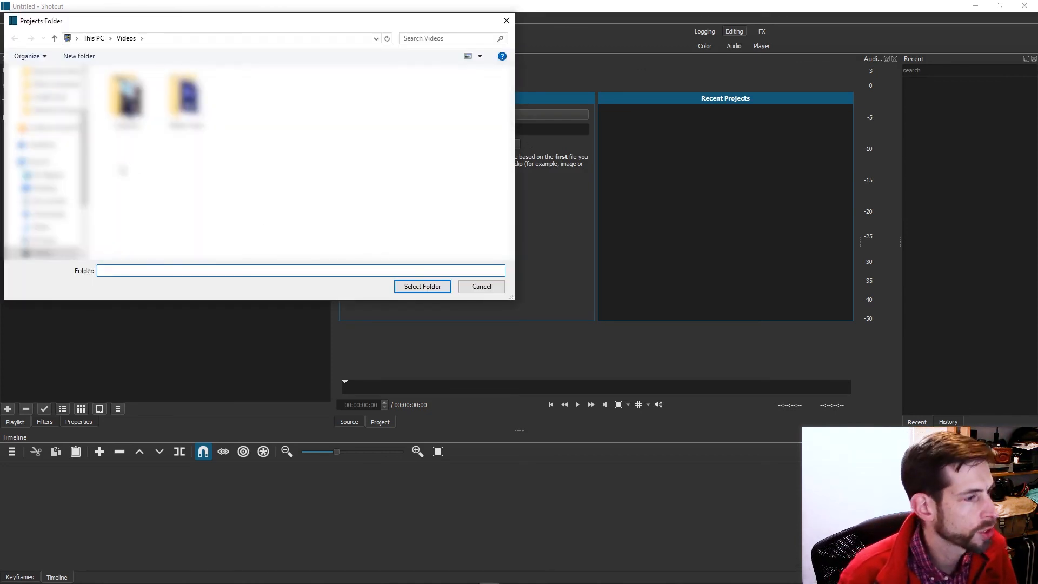
{"action": "scroll", "coordinate": [59, 115], "scroll_direction": "down", "scroll_amount": 3}
{"action": "left_click", "coordinate": [54, 219]}
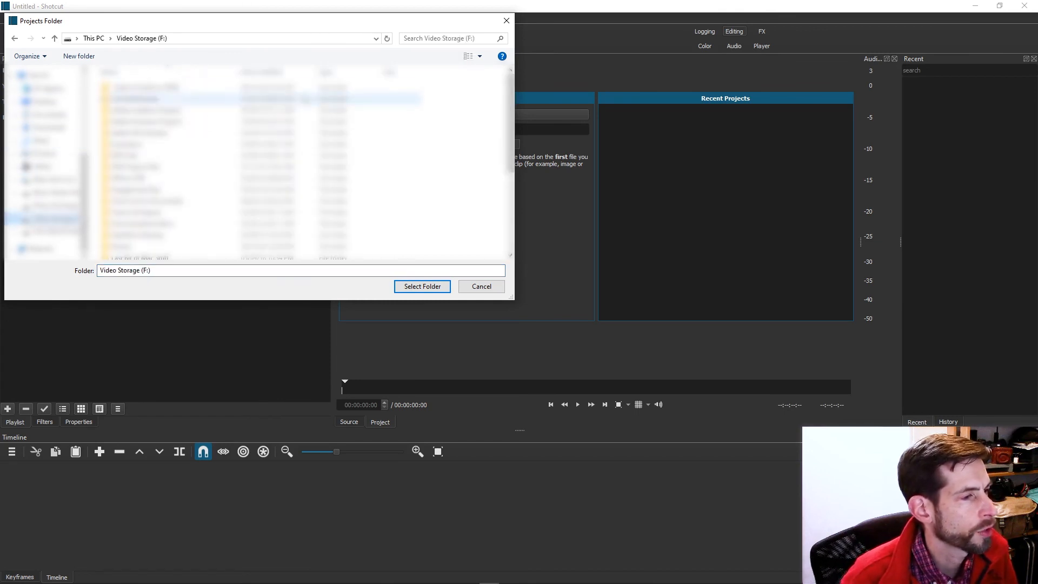
{"action": "scroll", "coordinate": [177, 142], "scroll_direction": "down", "scroll_amount": 5}
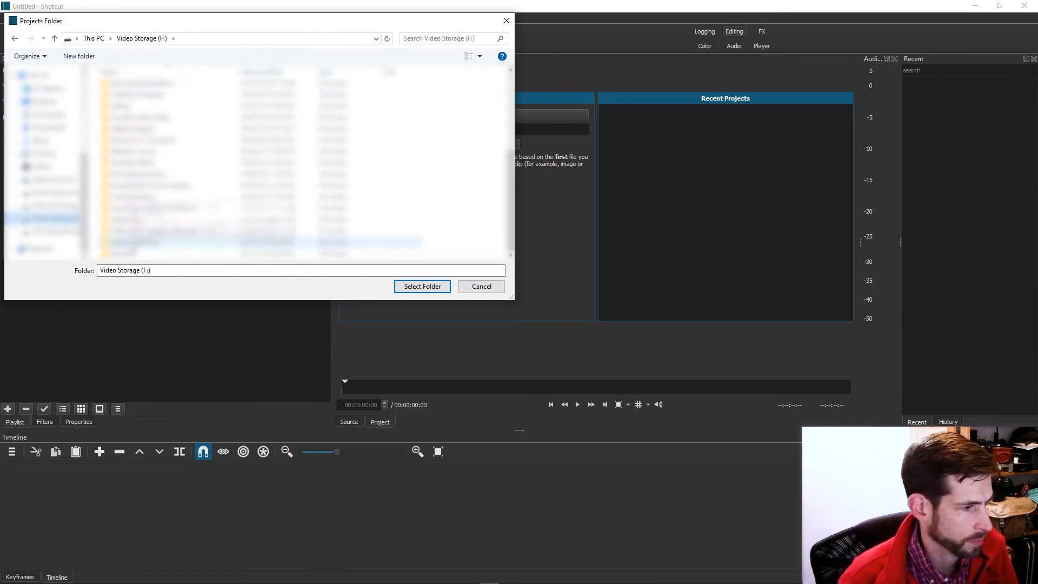
{"action": "double_click", "coordinate": [152, 220]}
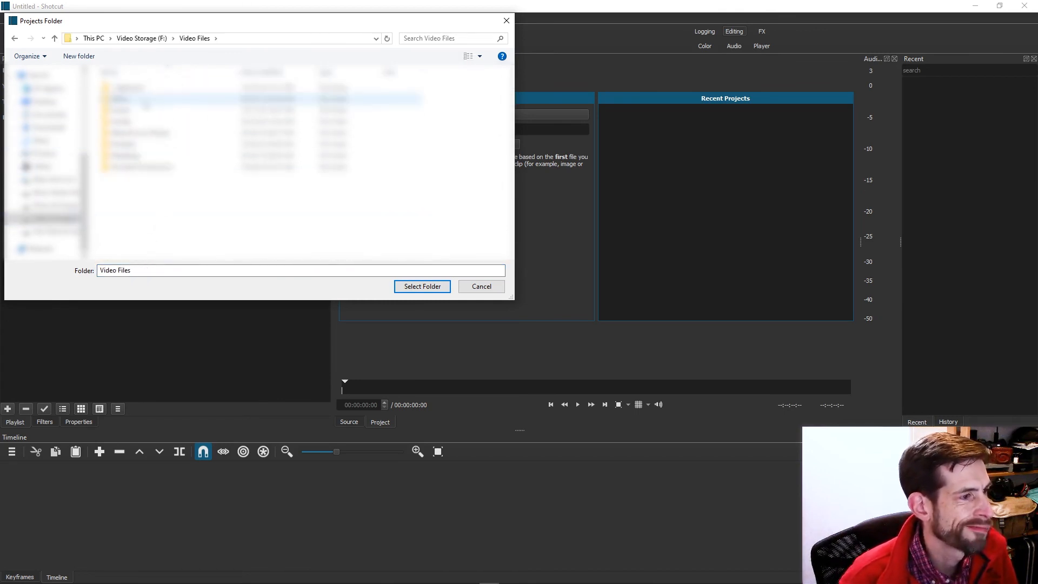
{"action": "double_click", "coordinate": [145, 101]}
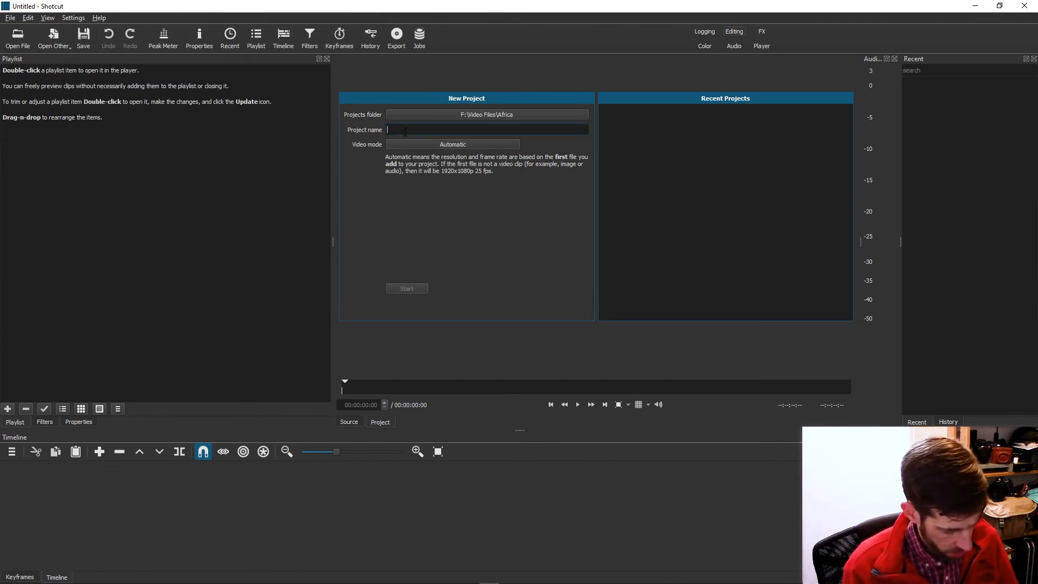
Step: Name the project "Africa Shotcut Test", set its video mode to HD 1080p 29.97 fps, and start it
{"action": "type", "text": "Africa"}
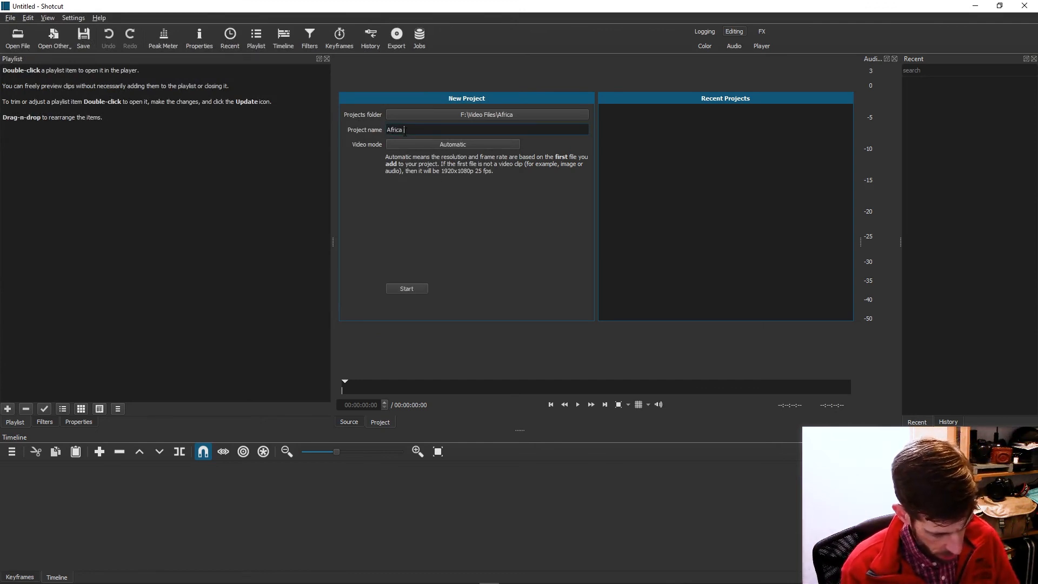
{"action": "type", "text": " Shotcut Test"}
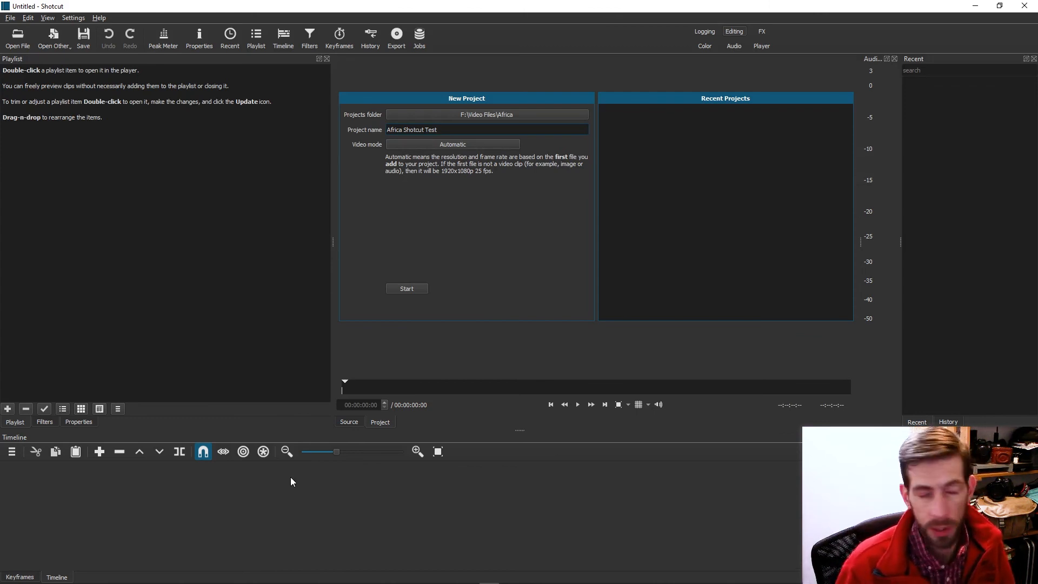
{"action": "left_click", "coordinate": [473, 144]}
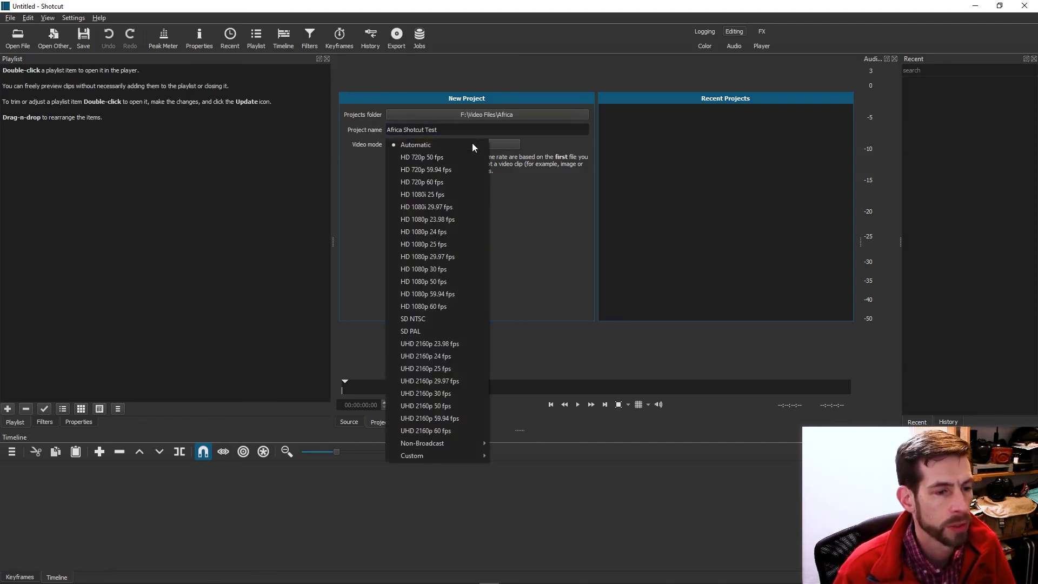
{"action": "left_click", "coordinate": [460, 257]}
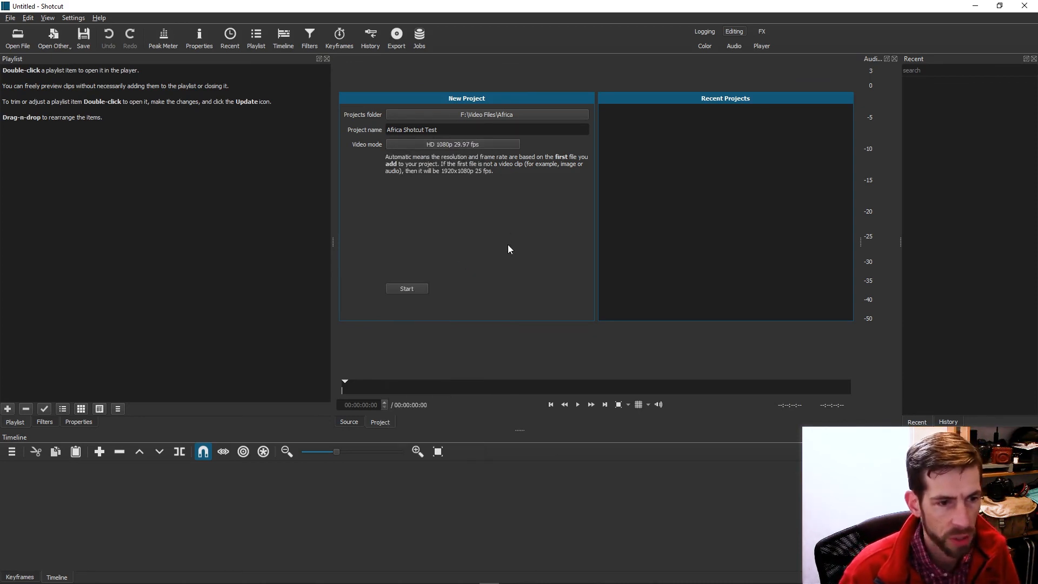
{"action": "left_click", "coordinate": [413, 290]}
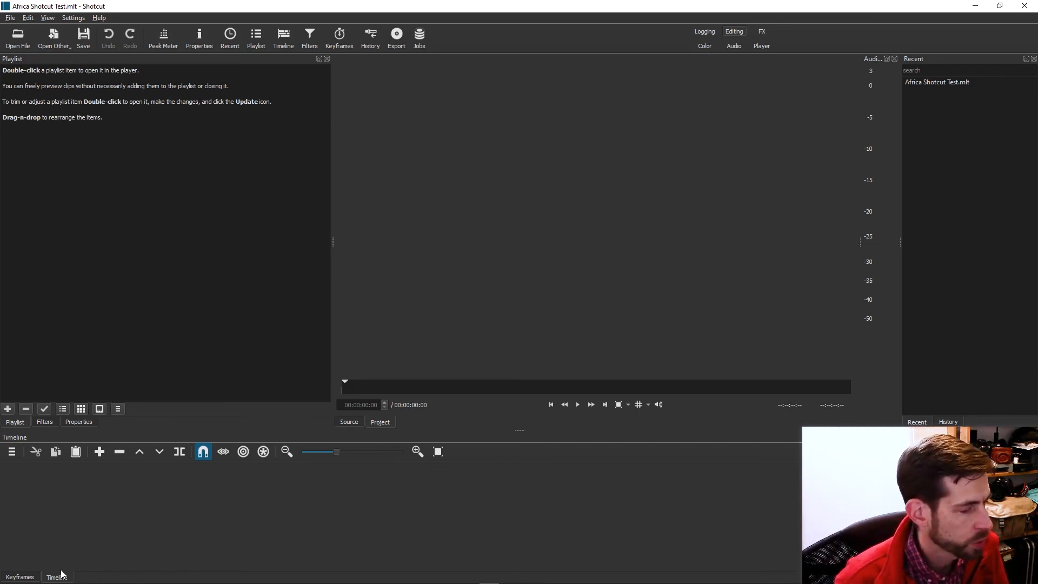
Step: Switch to File Explorer and open the folder F:\Video Files\Africa\Uganda\2014-07-17
{"action": "left_click", "coordinate": [89, 575]}
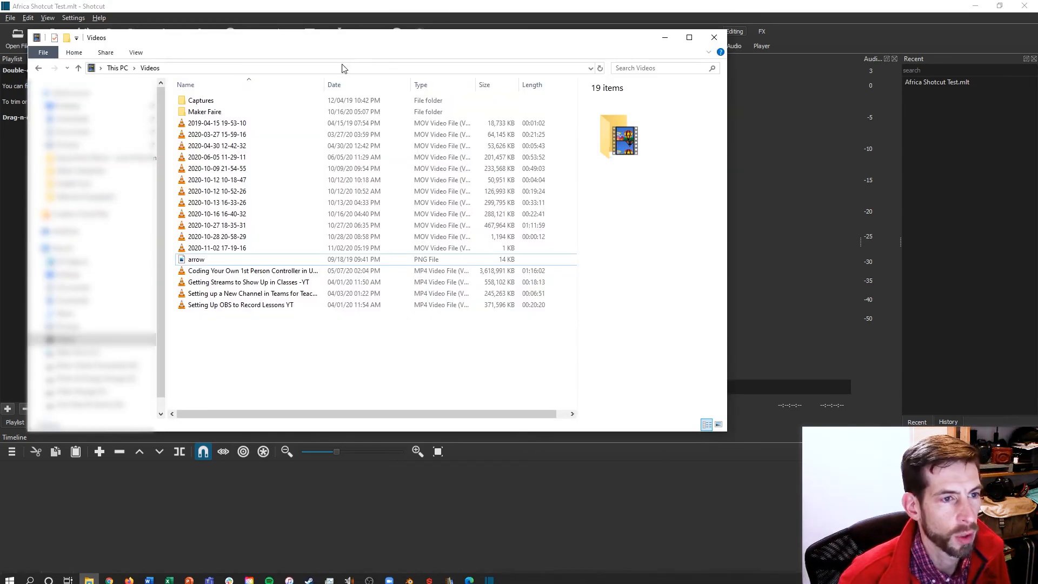
{"action": "left_click_drag", "start_coordinate": [392, 46], "coordinate": [576, 126]}
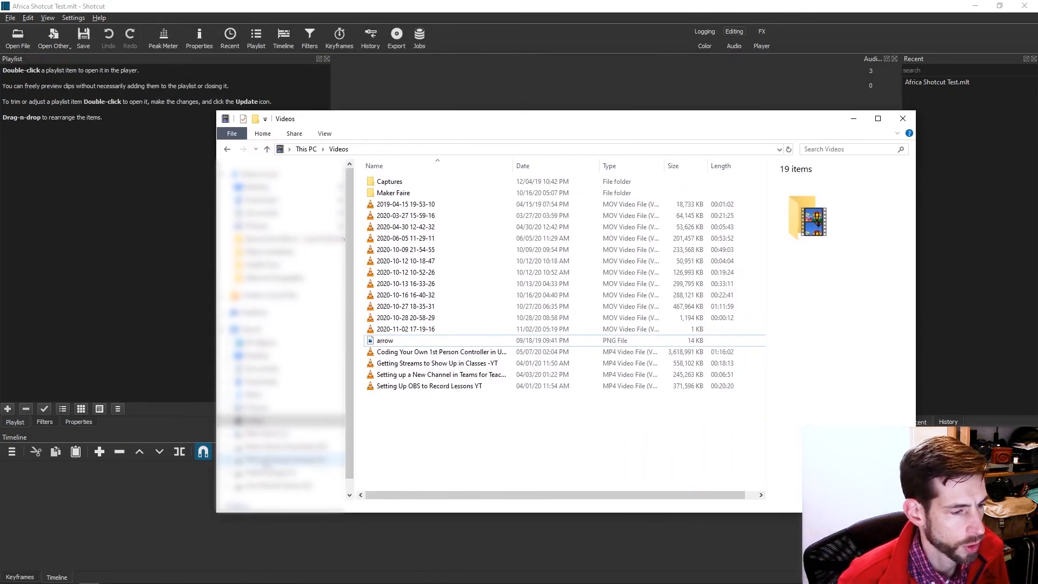
{"action": "left_click", "coordinate": [254, 421]}
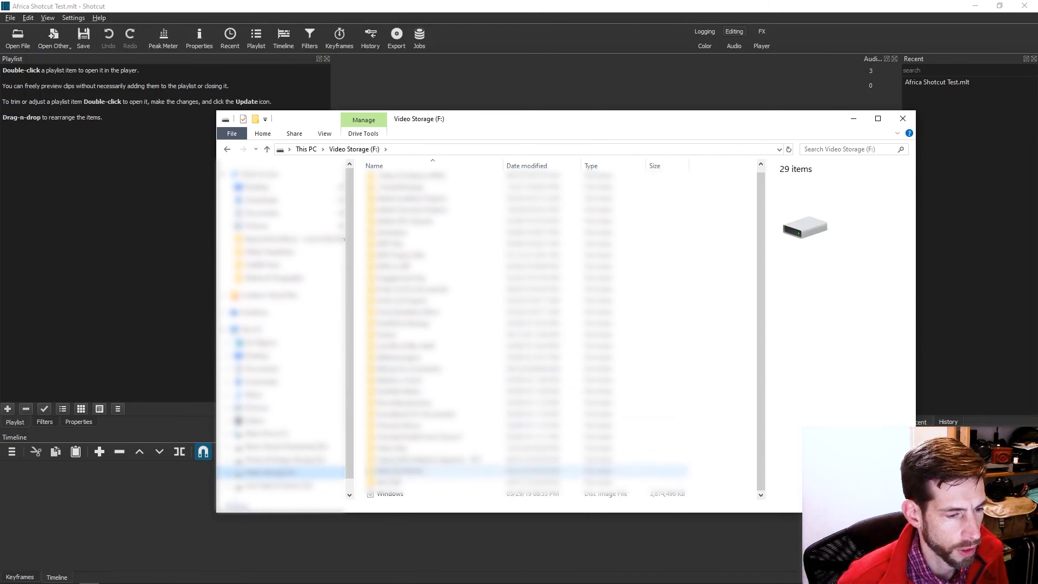
{"action": "double_click", "coordinate": [395, 448]}
{"action": "double_click", "coordinate": [396, 196]}
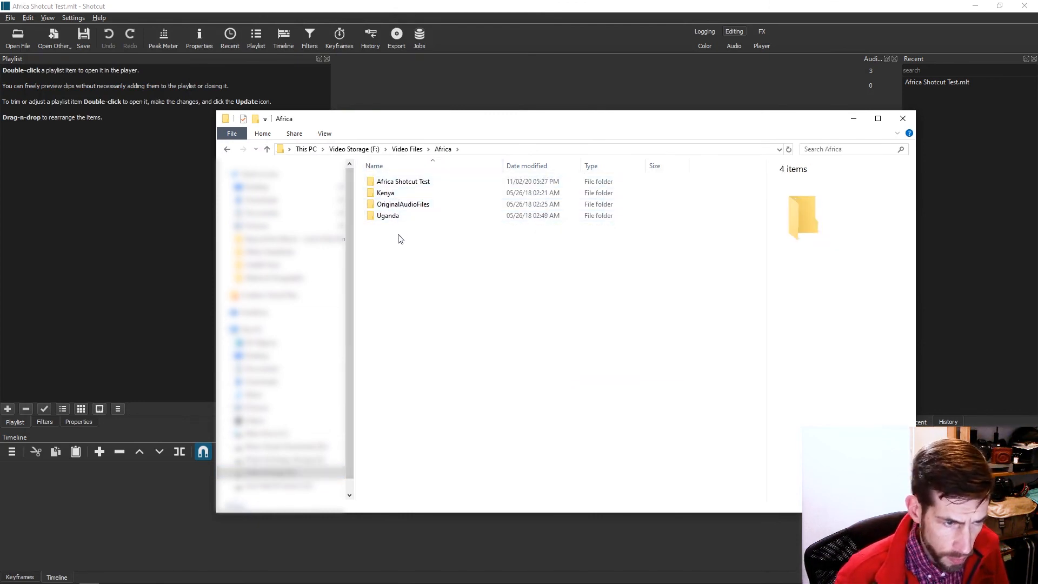
{"action": "double_click", "coordinate": [405, 218]}
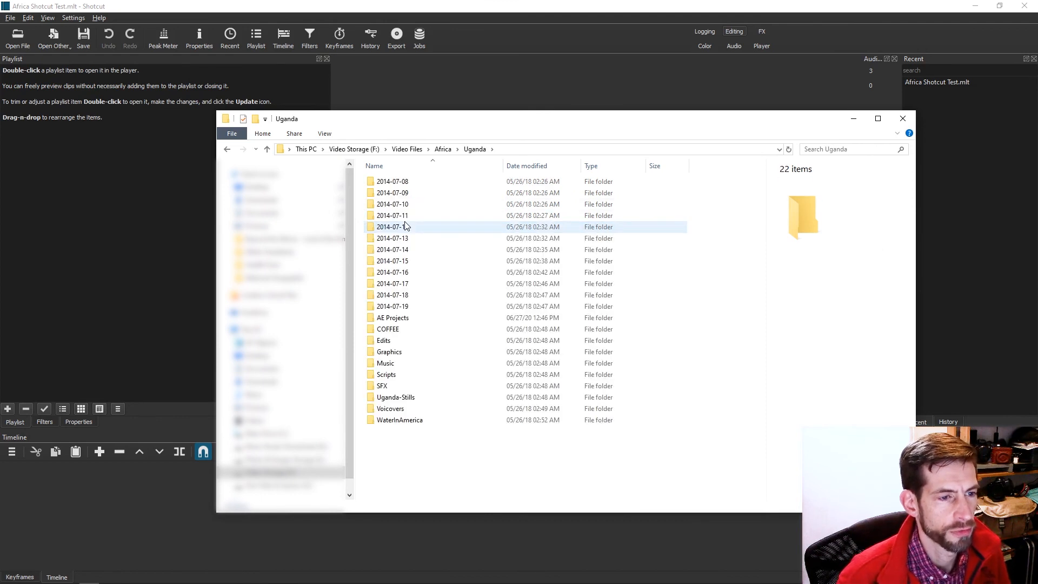
{"action": "double_click", "coordinate": [421, 285]}
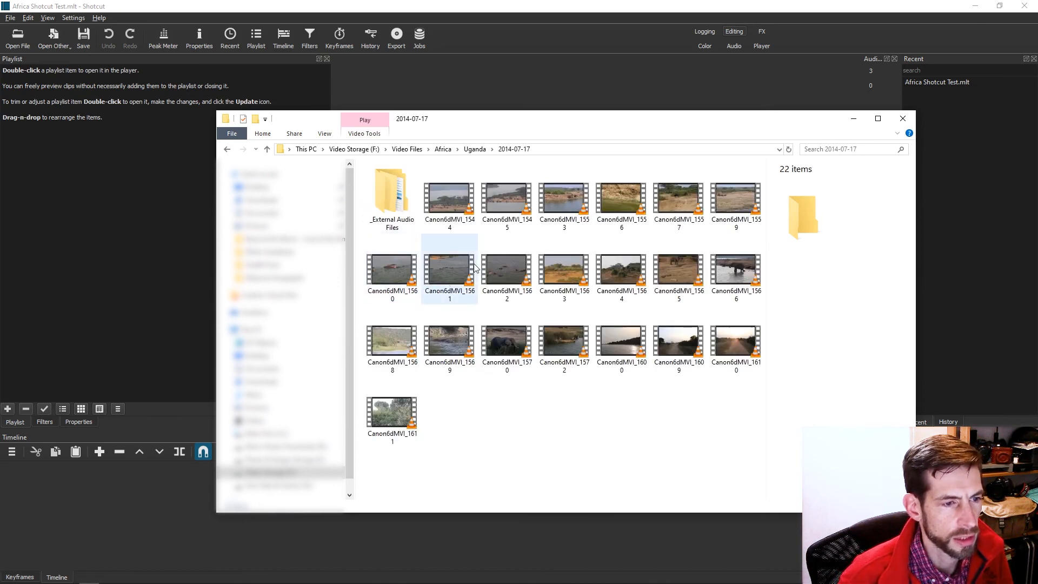
Step: Add all video clips from Canon6dMVI_1544 to Canon6dMVI_1611 to the Shotcut playlist and pause the preview
{"action": "left_click", "coordinate": [464, 198]}
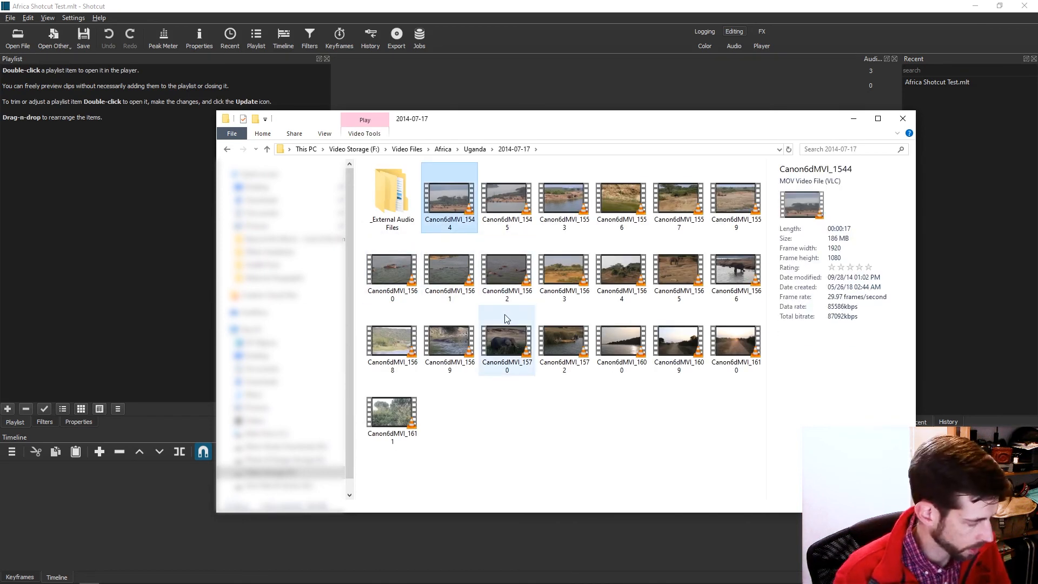
{"action": "left_click", "coordinate": [392, 389], "text": "shift"}
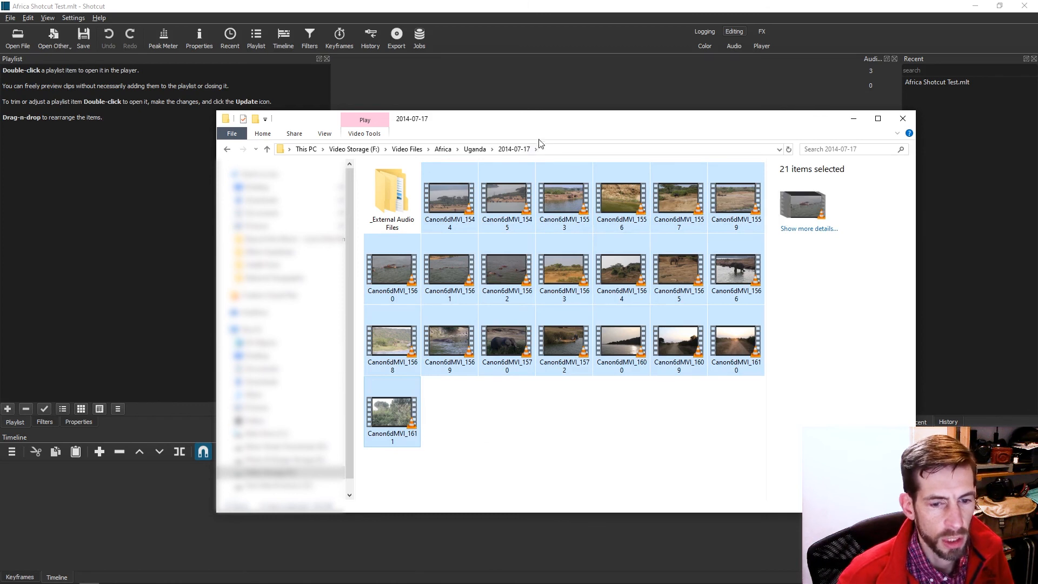
{"action": "left_click_drag", "start_coordinate": [579, 121], "coordinate": [810, 143]}
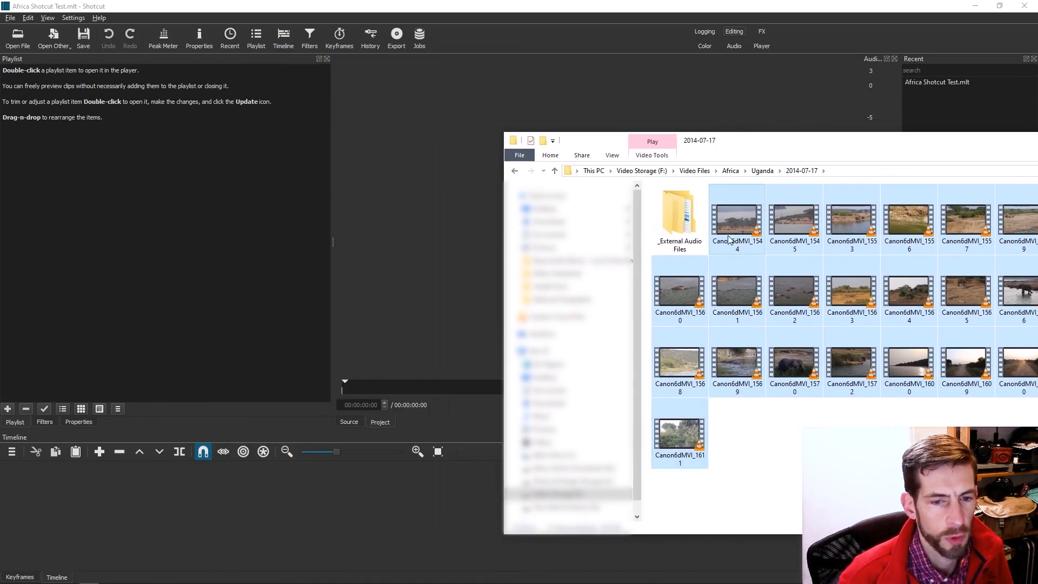
{"action": "left_click_drag", "start_coordinate": [729, 238], "coordinate": [73, 232]}
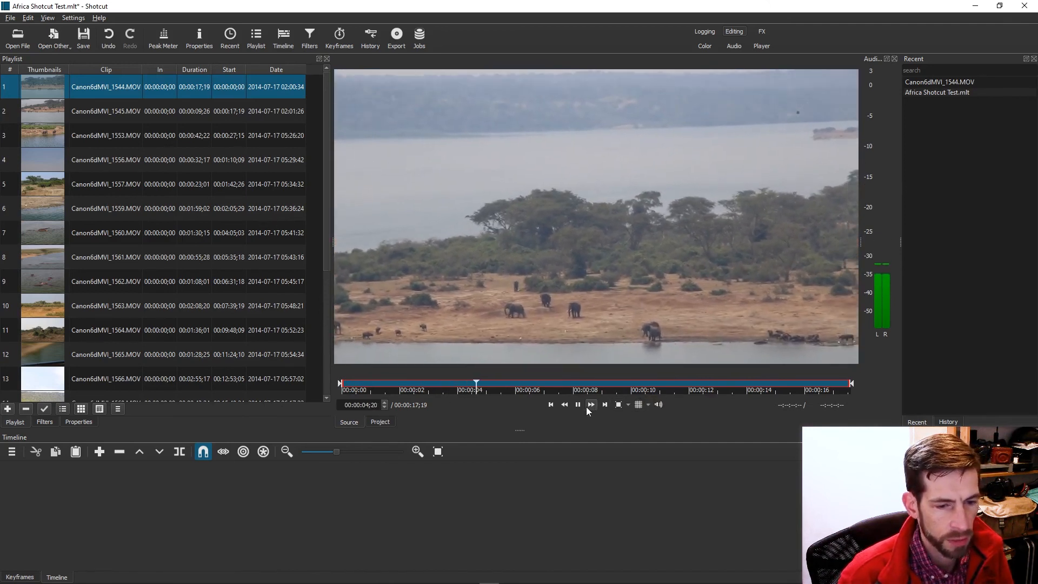
{"action": "left_click", "coordinate": [577, 405]}
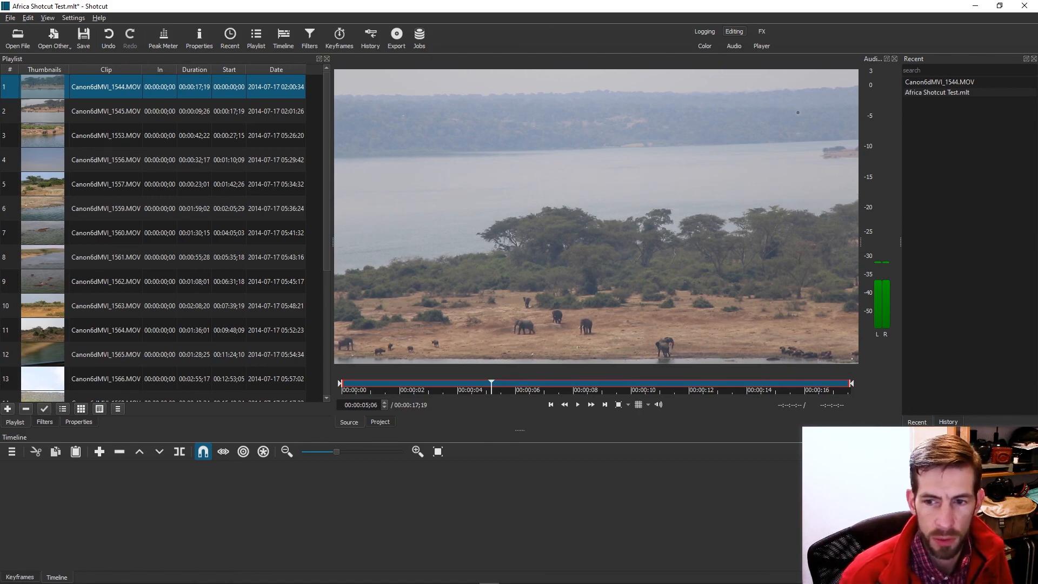
Step: Add the clips Canon6dMVI_1703, 1722, 1725 and 1751 from the Uganda\2014-07-18 folder to the playlist
{"action": "key", "text": "alt+Tab"}
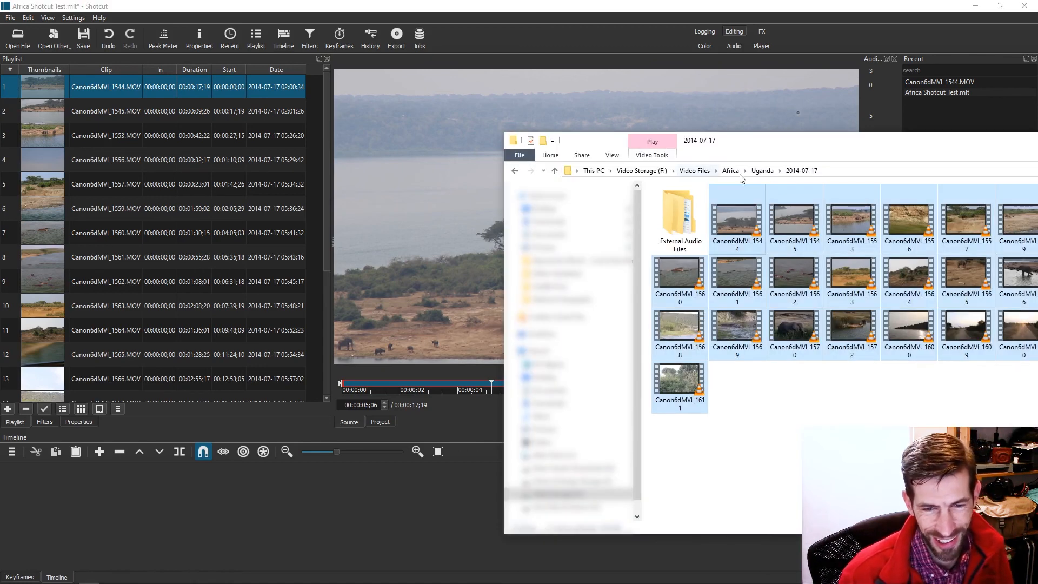
{"action": "left_click", "coordinate": [770, 172]}
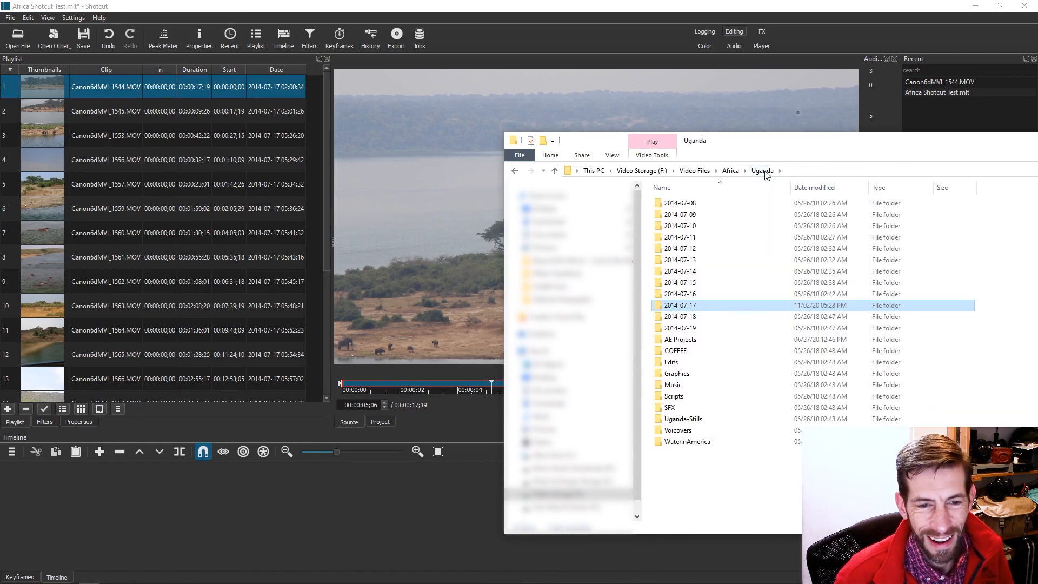
{"action": "double_click", "coordinate": [690, 324]}
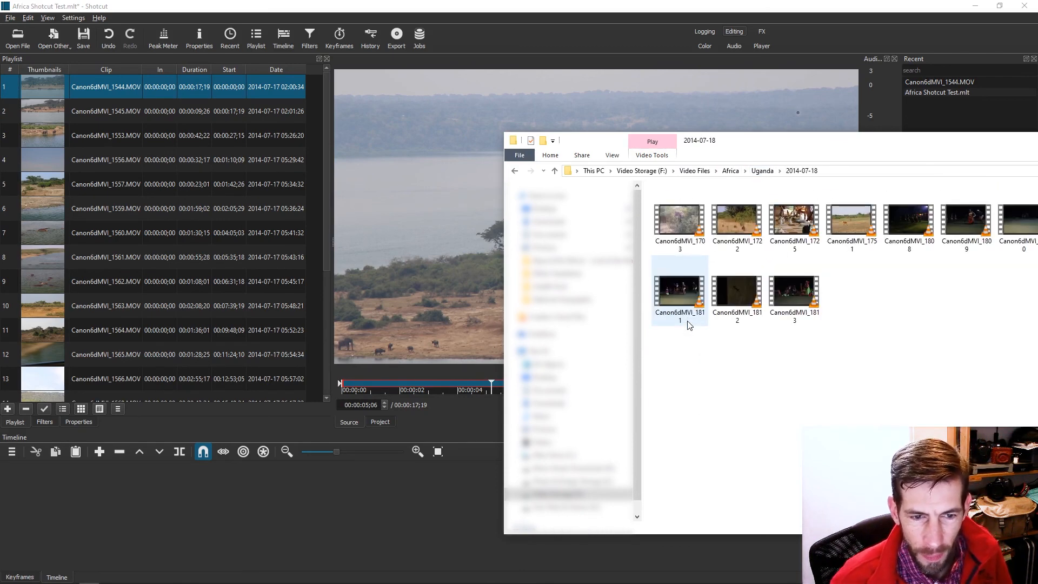
{"action": "left_click", "coordinate": [682, 224]}
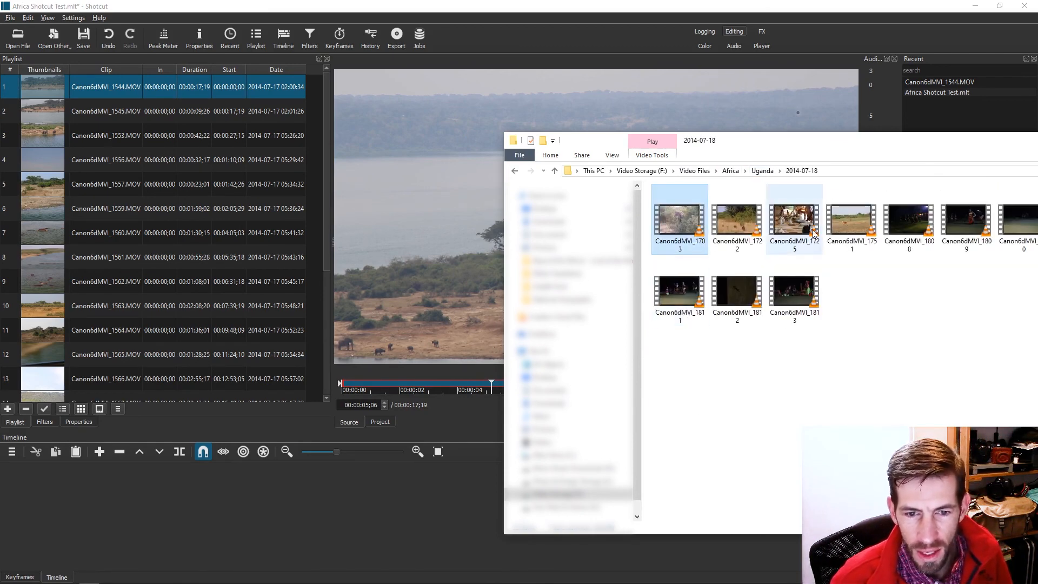
{"action": "left_click", "coordinate": [854, 227], "text": "shift"}
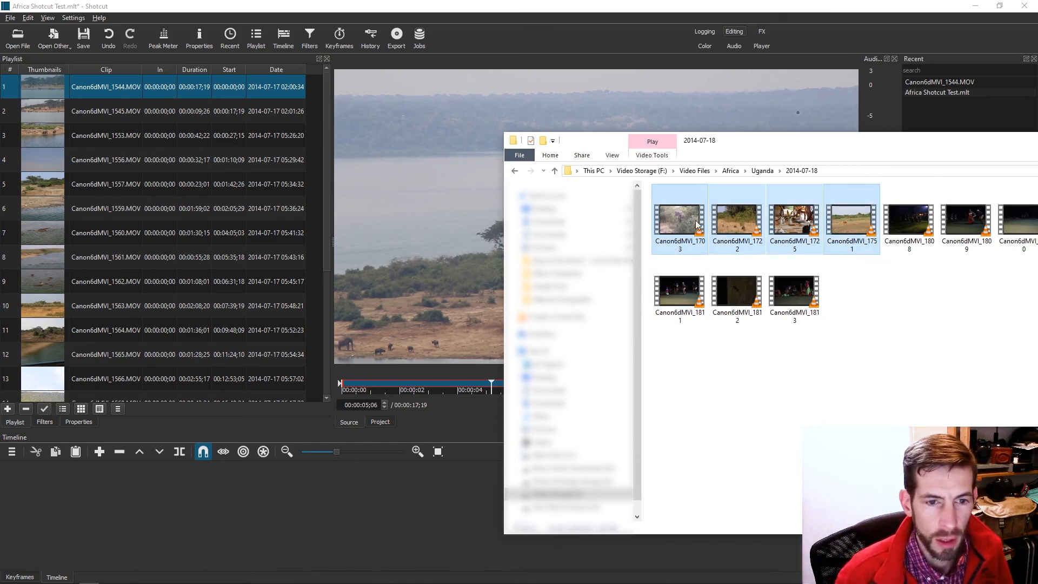
{"action": "left_click_drag", "start_coordinate": [681, 222], "coordinate": [306, 328]}
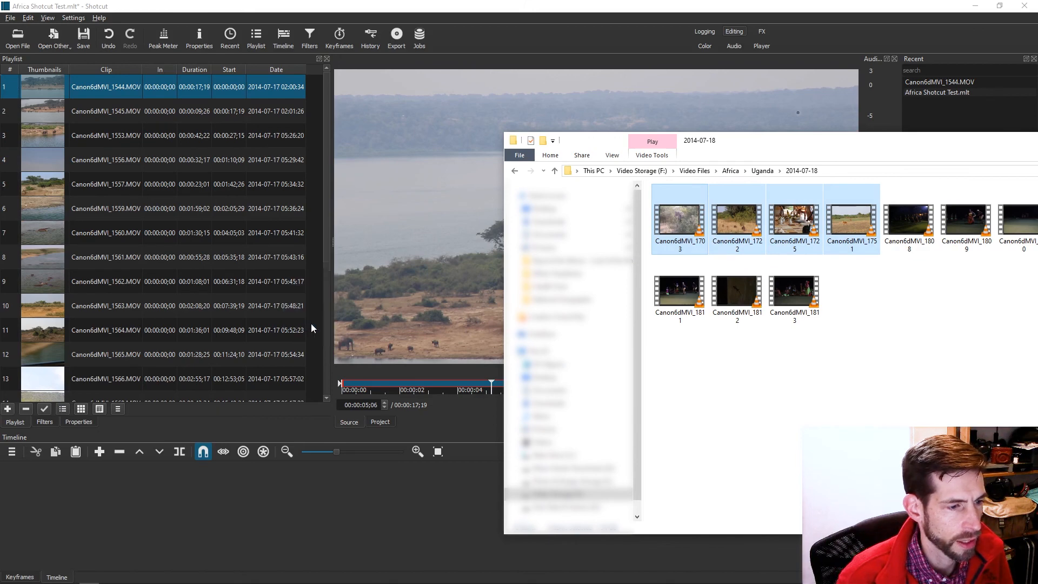
Step: Look through the Uganda\2014-07-16 folder for more clips and move the File Explorer window out of the way
{"action": "left_click", "coordinate": [763, 171]}
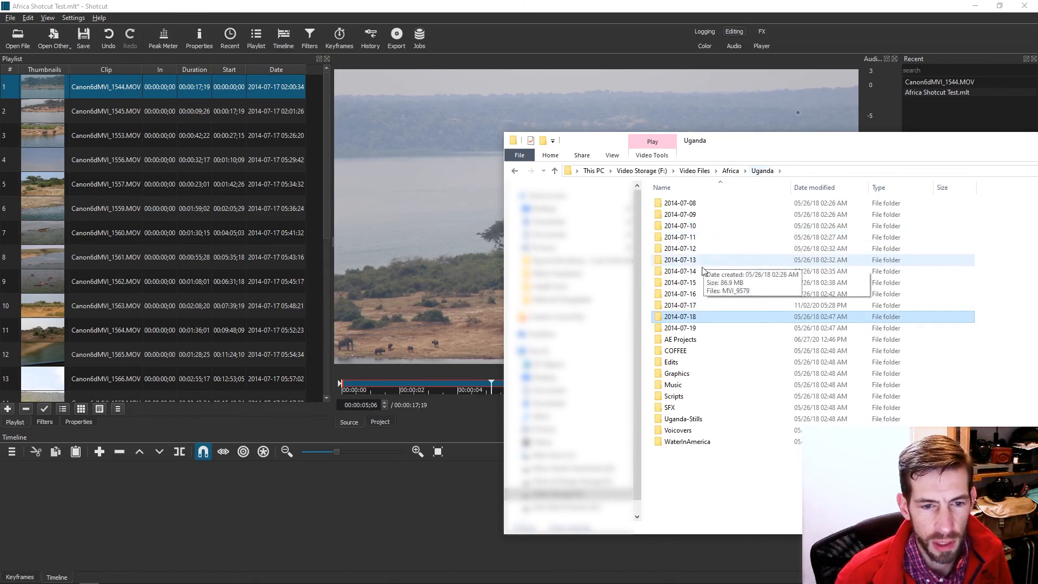
{"action": "double_click", "coordinate": [690, 296]}
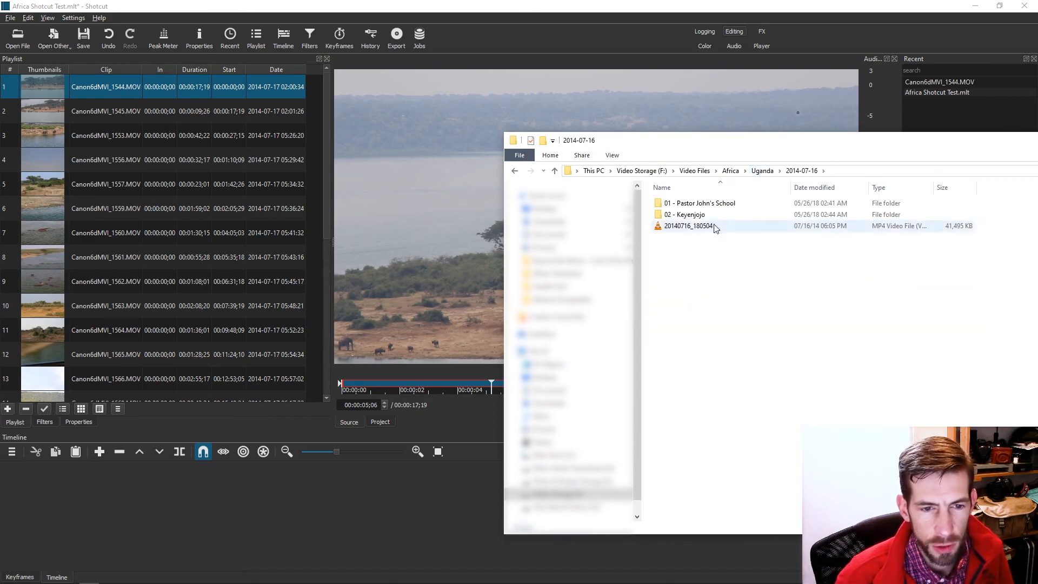
{"action": "left_click_drag", "start_coordinate": [873, 147], "coordinate": [1037, 149]}
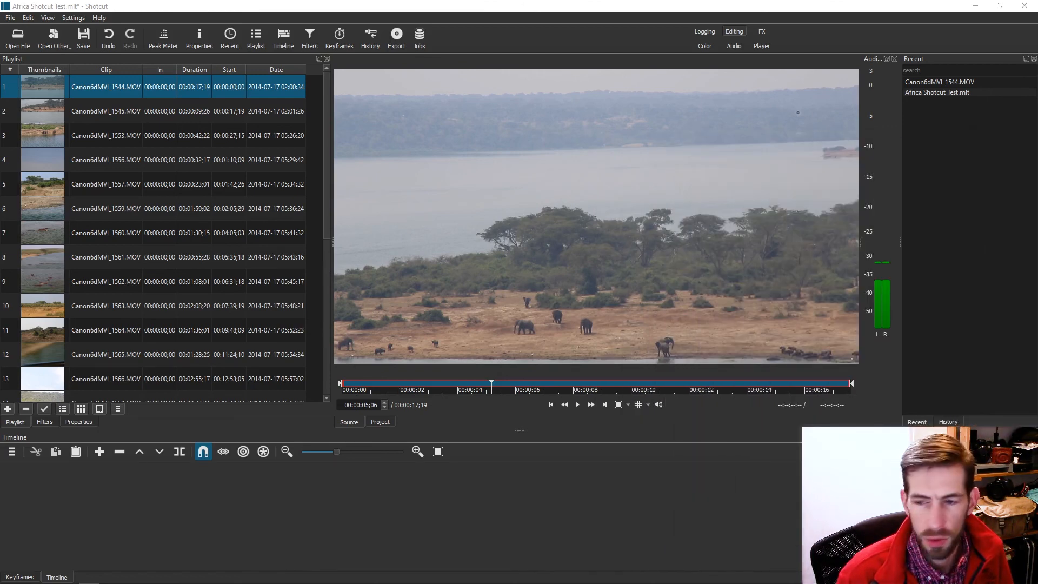
Step: Open Canon6dMVI_1570.MOV from the playlist in the player, pause it and scrub to about 35 seconds
{"action": "scroll", "coordinate": [227, 135], "scroll_direction": "down", "scroll_amount": 4}
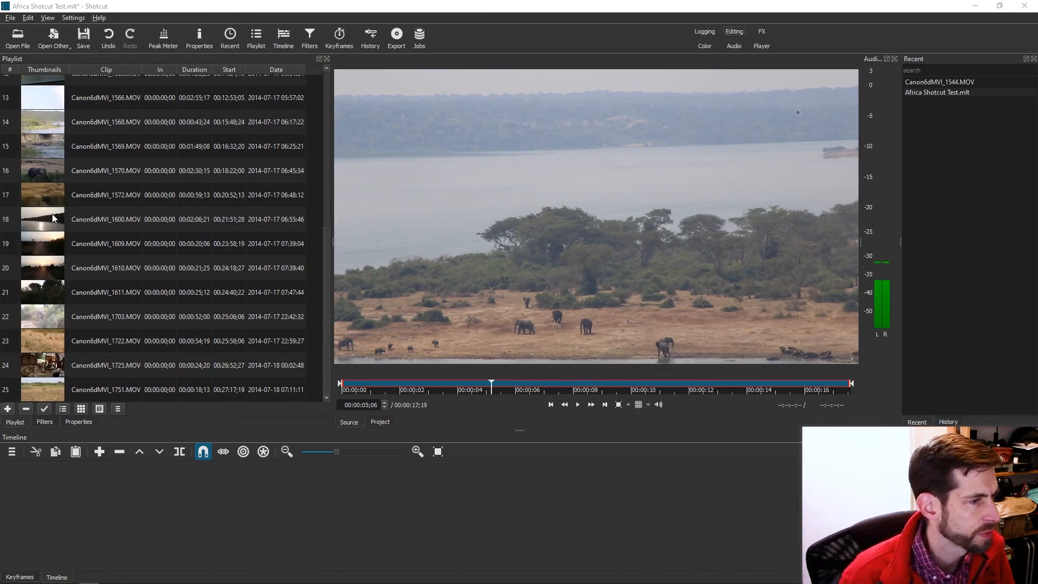
{"action": "double_click", "coordinate": [57, 170]}
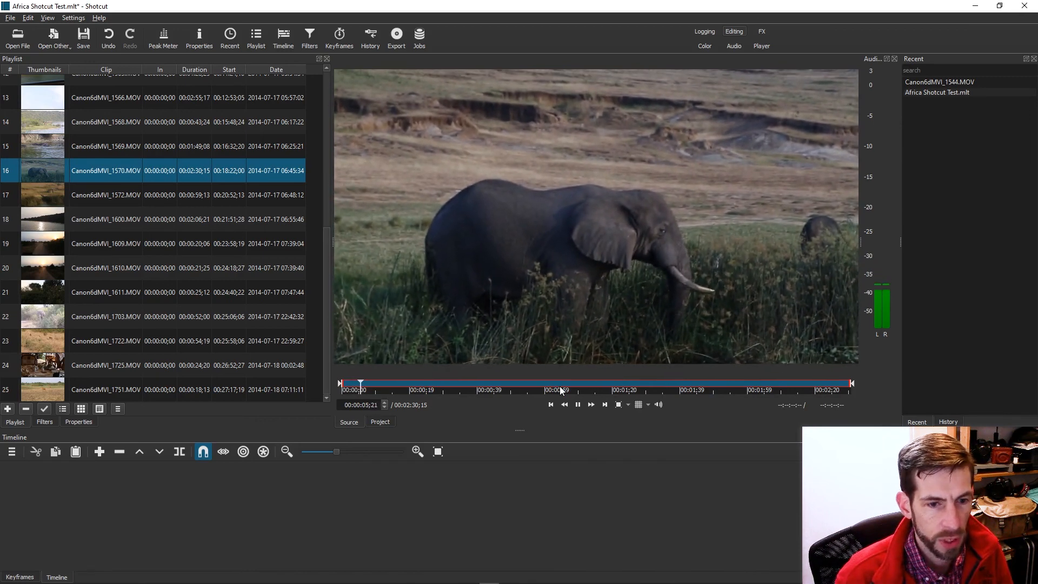
{"action": "key", "text": "space"}
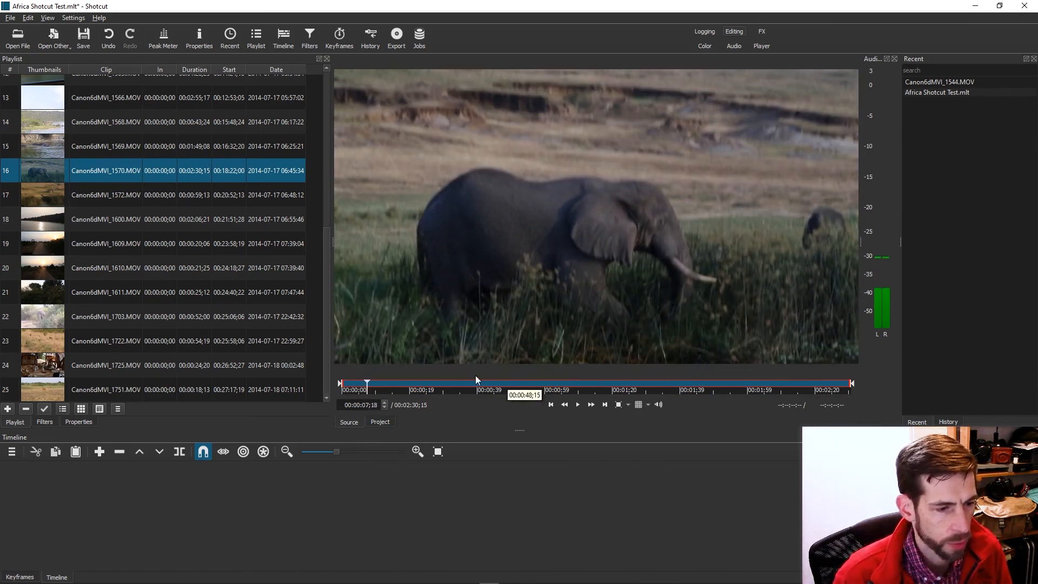
{"action": "left_click_drag", "start_coordinate": [555, 381], "coordinate": [765, 387]}
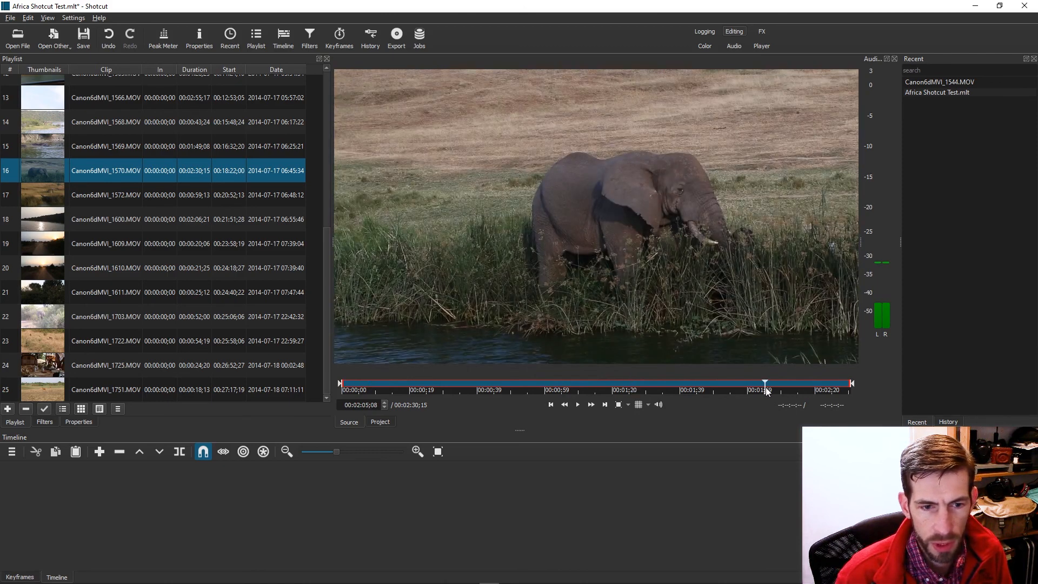
{"action": "left_click", "coordinate": [439, 382]}
{"action": "left_click_drag", "start_coordinate": [440, 381], "coordinate": [460, 384]}
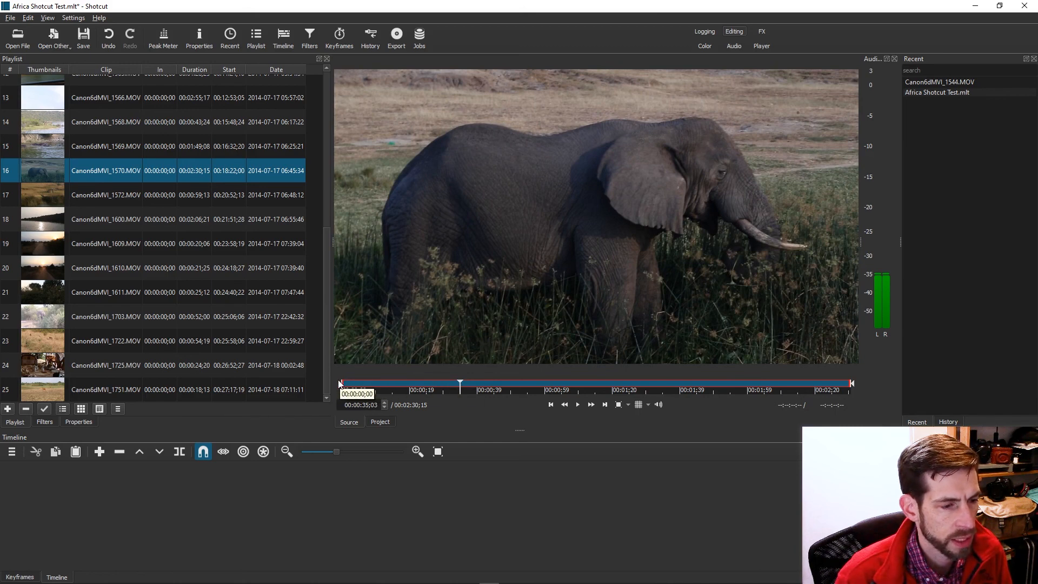
Step: Try moving the in point of Canon6dMVI_1570.MOV to 00:00:32;16 in the source player
{"action": "left_click_drag", "start_coordinate": [341, 385], "coordinate": [451, 384]}
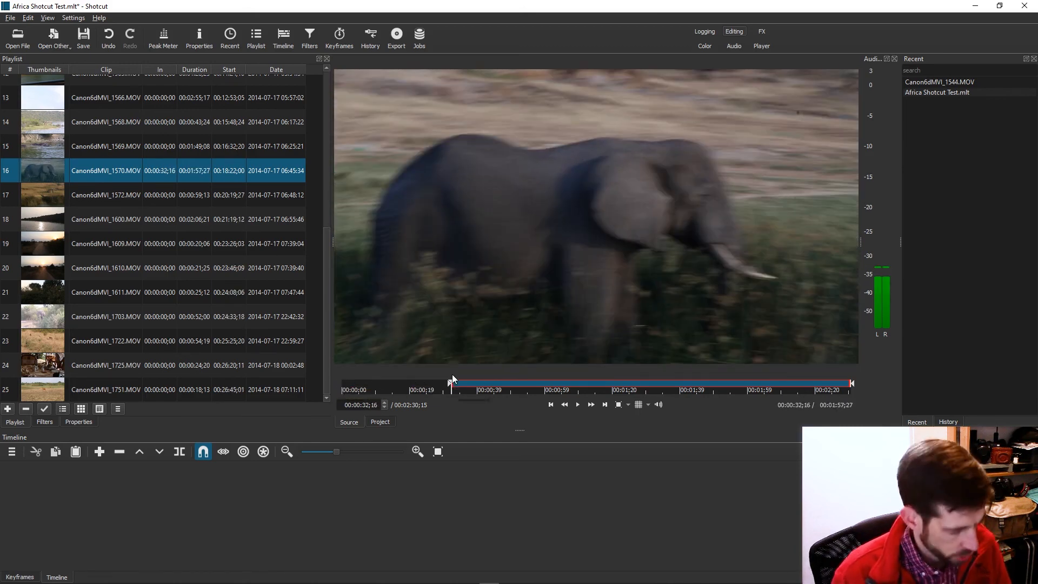
{"action": "key", "text": "ctrl+z"}
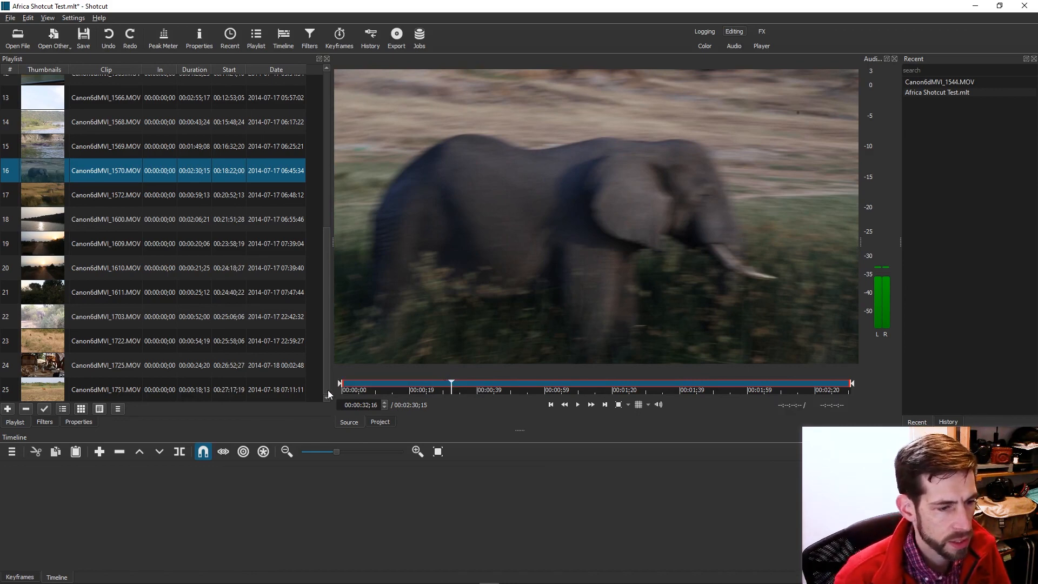
{"action": "left_click_drag", "start_coordinate": [341, 384], "coordinate": [452, 383]}
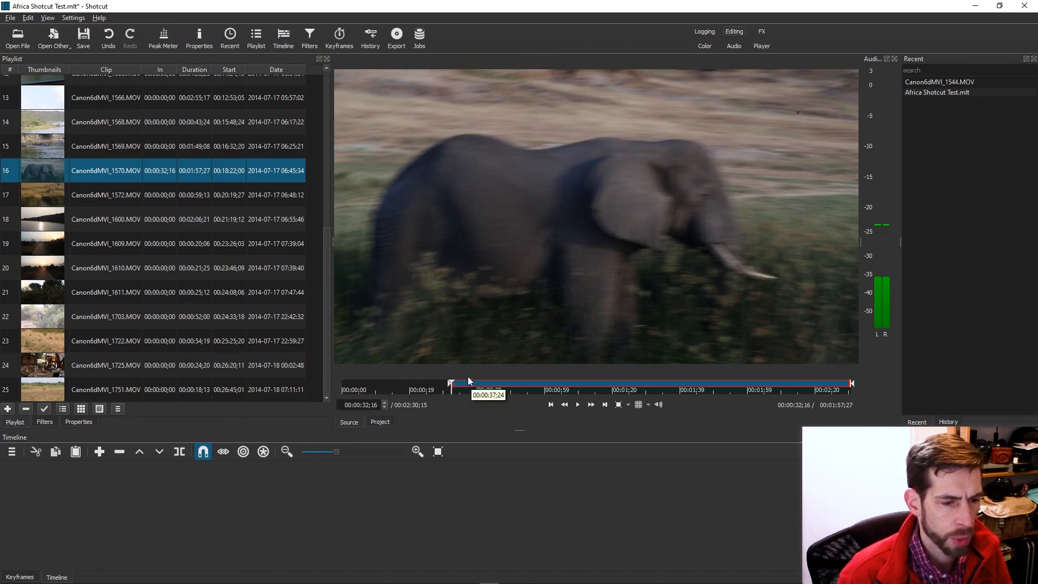
{"action": "key", "text": "ctrl+z"}
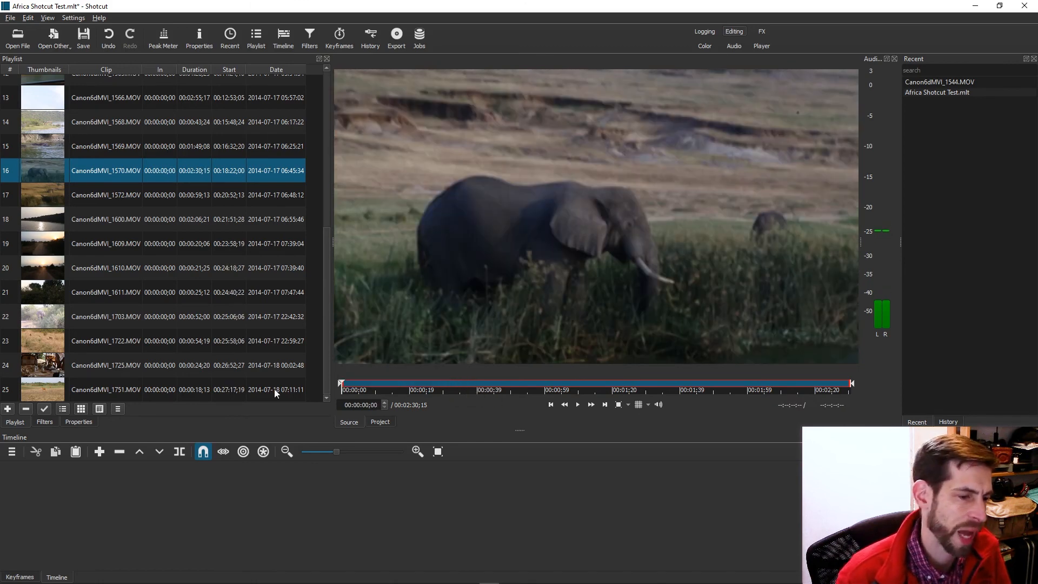
Step: Set the in point of Canon6dMVI_1570.MOV at 00:00:34;14 and its out point at 00:01:35;10
{"action": "left_click", "coordinate": [456, 385]}
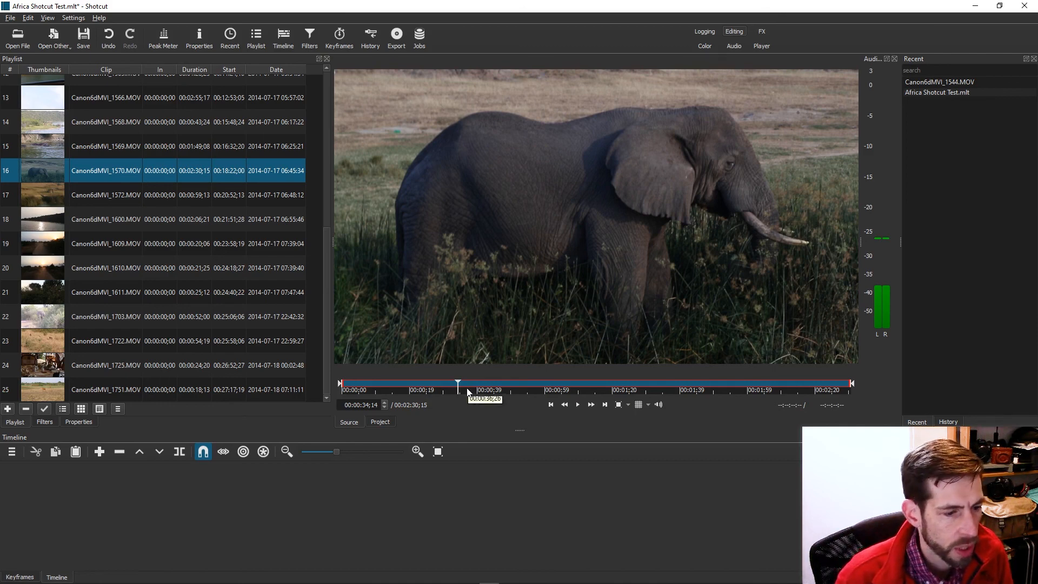
{"action": "key", "text": "i"}
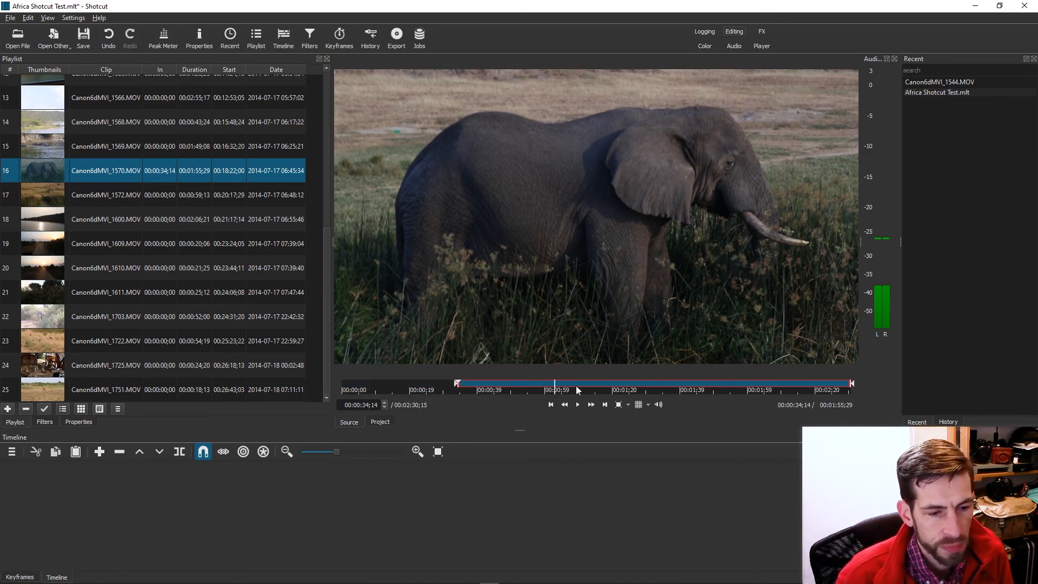
{"action": "left_click_drag", "start_coordinate": [576, 385], "coordinate": [663, 386]}
{"action": "key", "text": "o"}
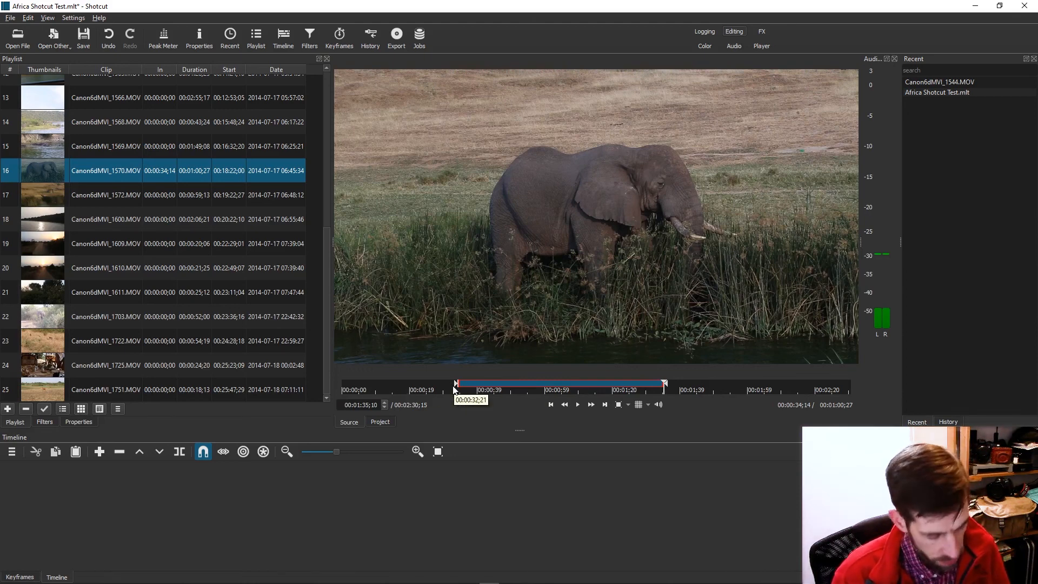
Step: Place the trimmed Canon6dMVI_1570.MOV clip at the start of the timeline and make the track shorter
{"action": "left_click_drag", "start_coordinate": [539, 247], "coordinate": [153, 501]}
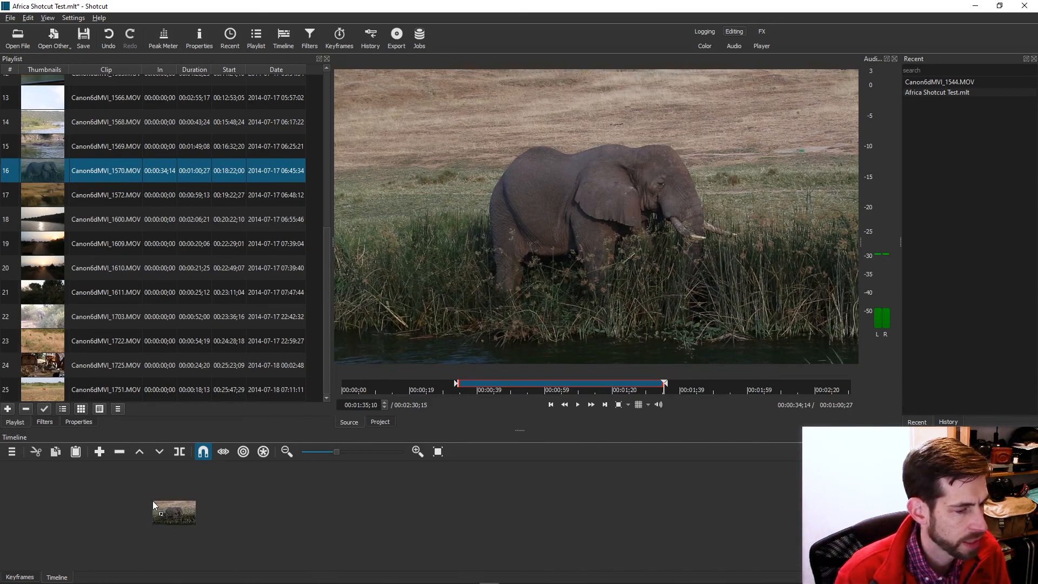
{"action": "left_click_drag", "start_coordinate": [152, 500], "coordinate": [152, 500]}
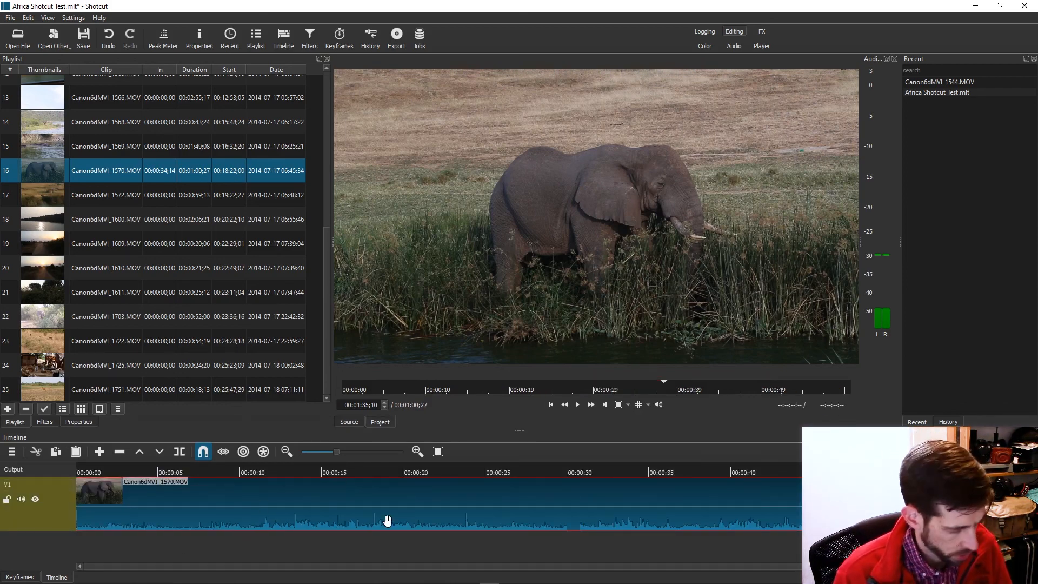
{"action": "scroll", "coordinate": [444, 542], "scroll_direction": "down", "scroll_amount": 3}
{"action": "scroll", "coordinate": [446, 544], "scroll_direction": "down", "scroll_amount": 2}
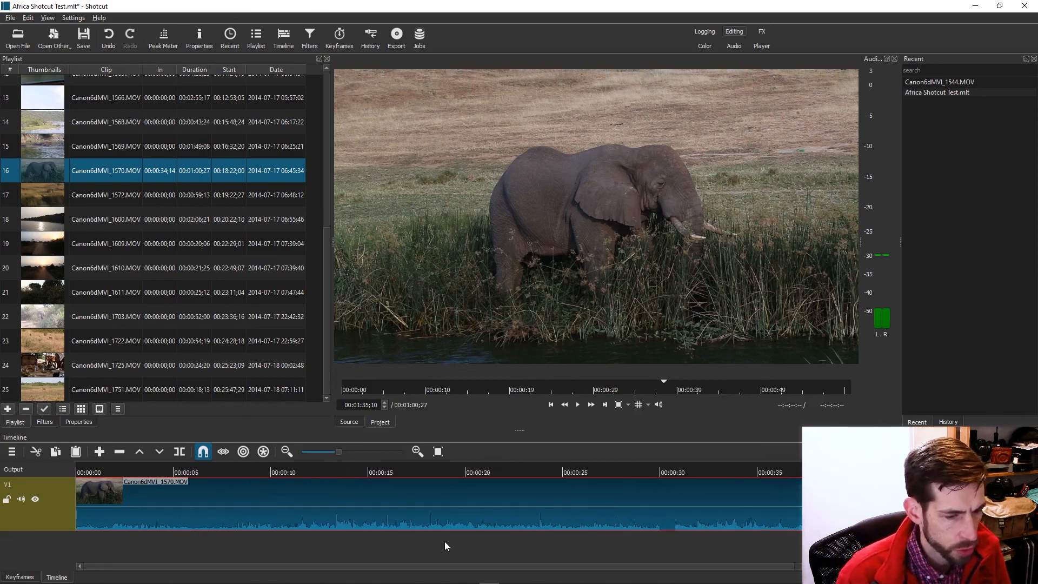
{"action": "scroll", "coordinate": [446, 545], "scroll_direction": "up", "scroll_amount": 1}
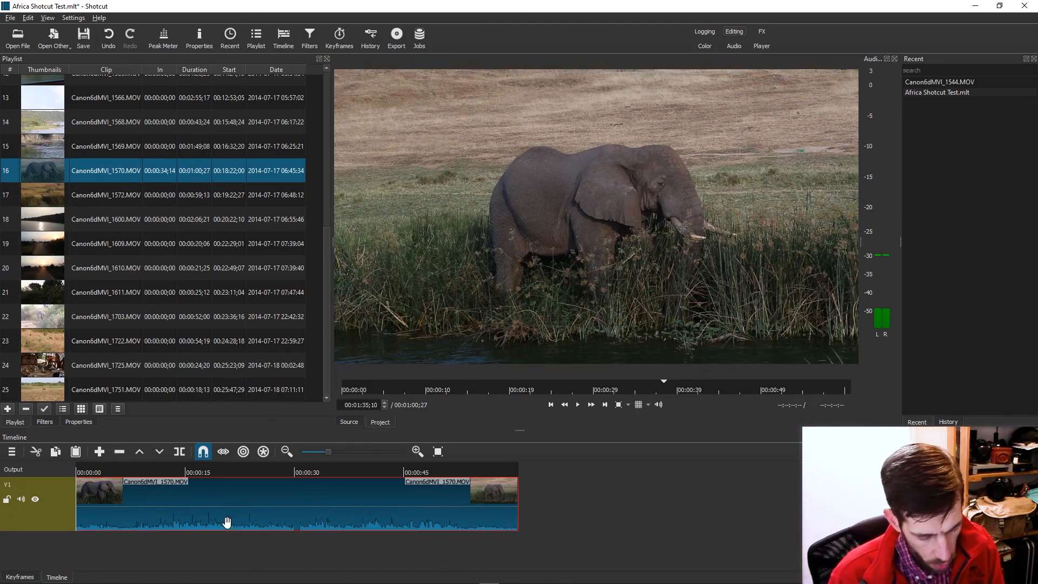
{"action": "key", "text": "ctrl+minus"}
{"action": "key", "text": "ctrl+equal"}
{"action": "key", "text": "ctrl+minus"}
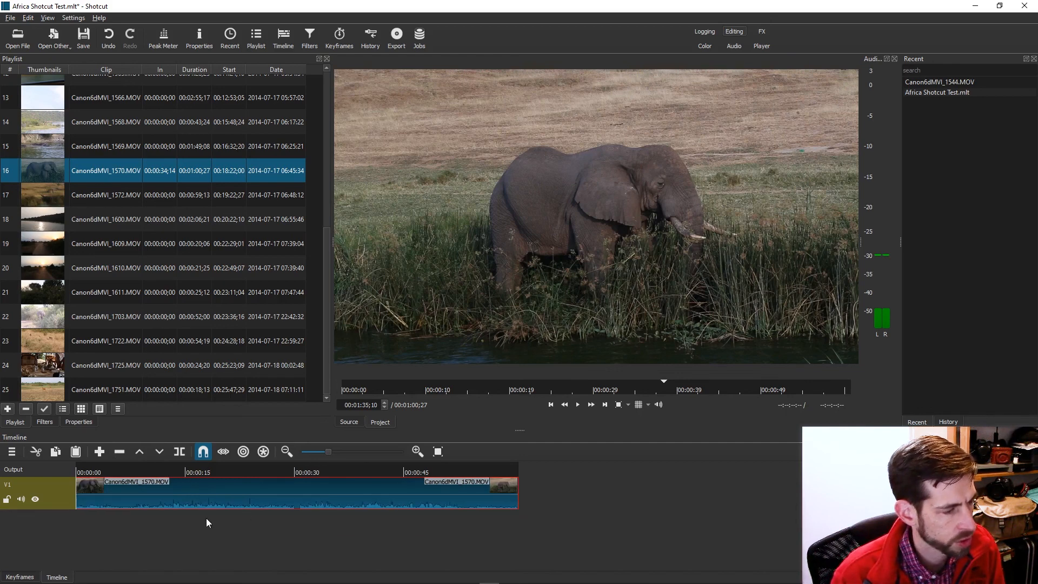
Step: Look through the V1 track's options, close them, and scrub the timeline playhead back to about 6 seconds
{"action": "left_click_drag", "start_coordinate": [81, 481], "coordinate": [89, 486]}
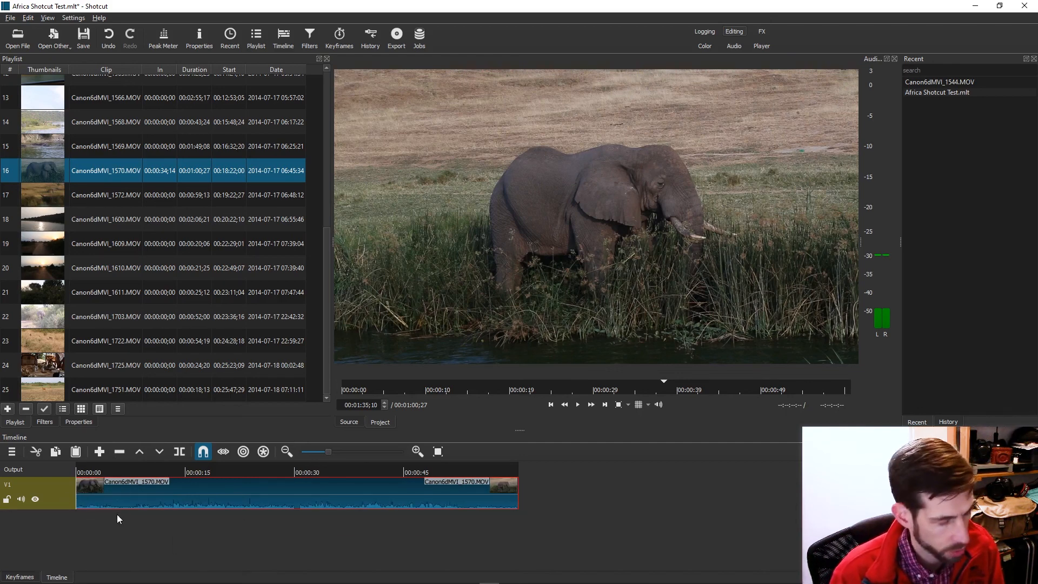
{"action": "right_click", "coordinate": [64, 494]}
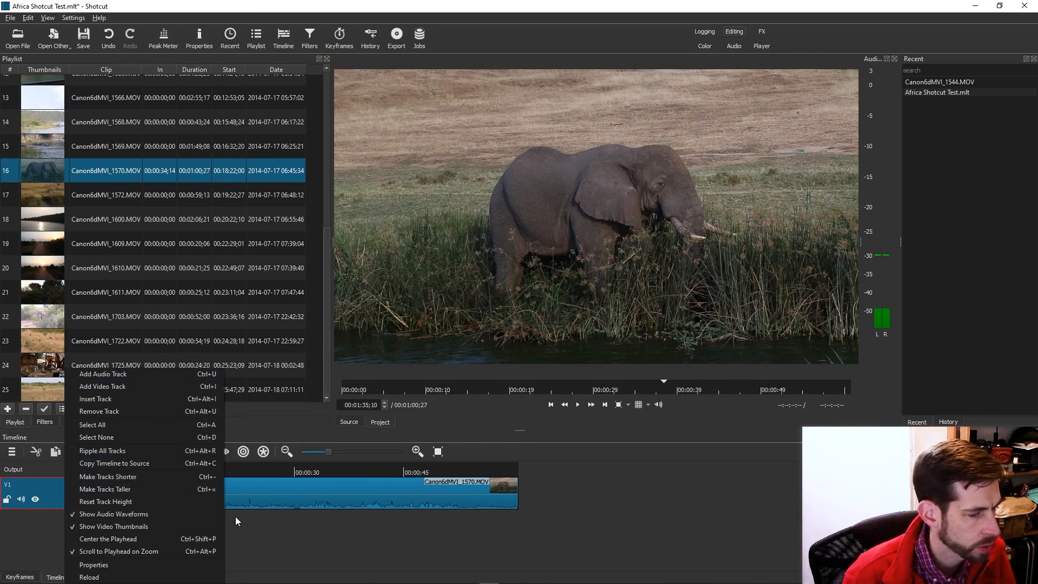
{"action": "left_click", "coordinate": [320, 530]}
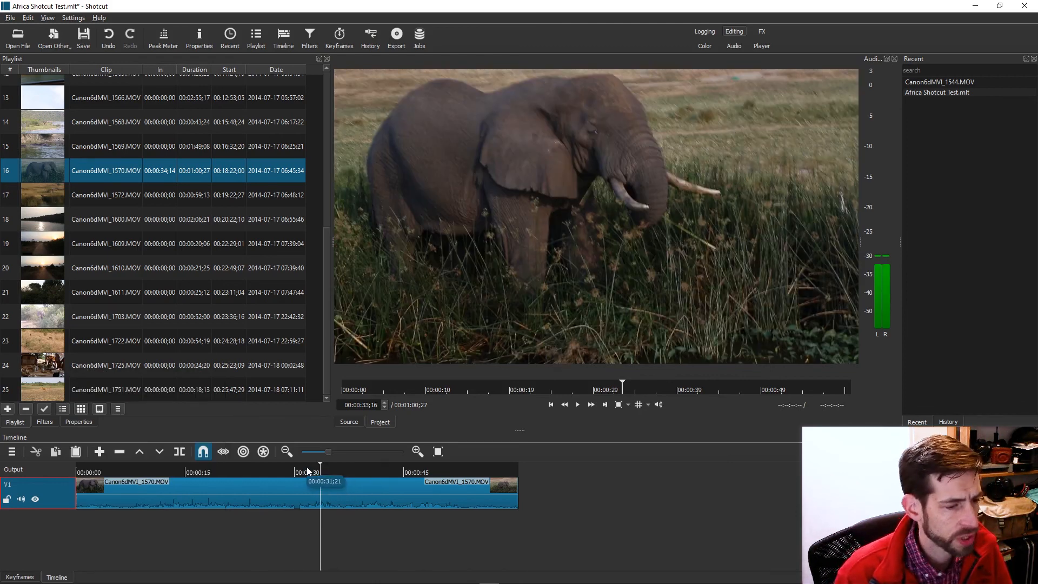
{"action": "left_click_drag", "start_coordinate": [307, 467], "coordinate": [123, 474]}
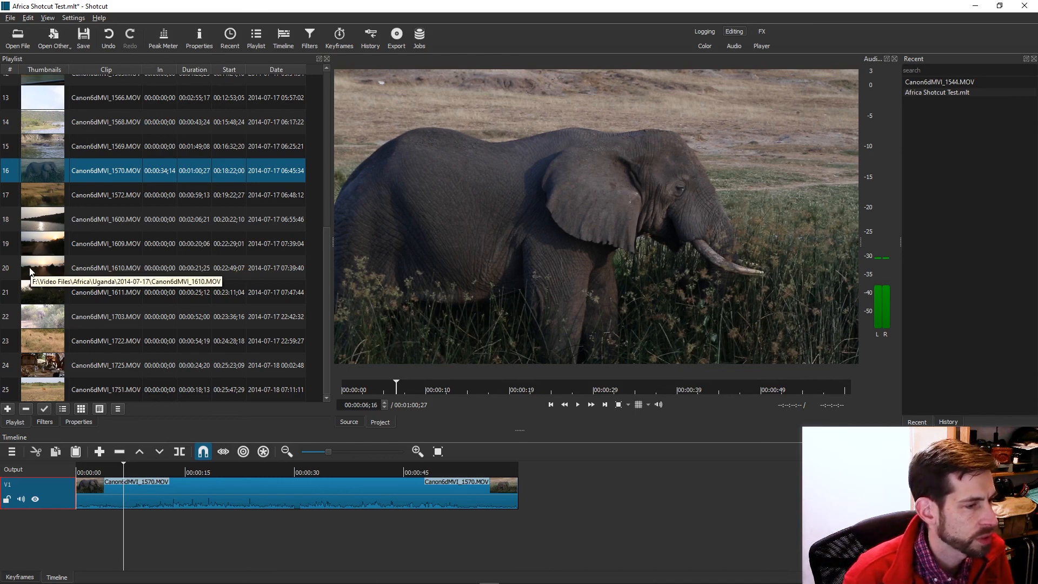
Step: Open Canon6dMVI_1703.MOV from the playlist and set its in point at 00:00:14;28
{"action": "double_click", "coordinate": [40, 313]}
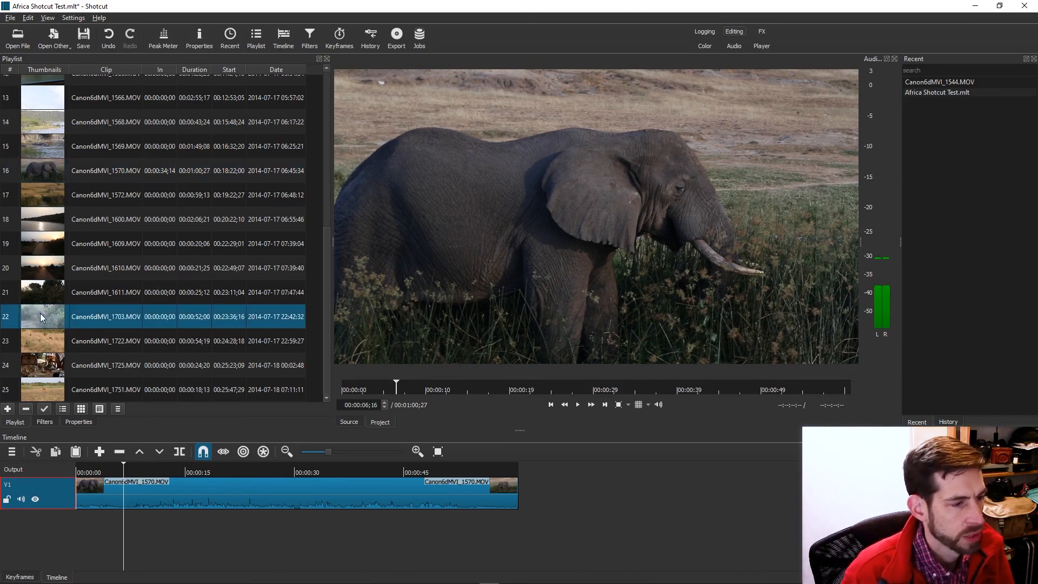
{"action": "key", "text": "space"}
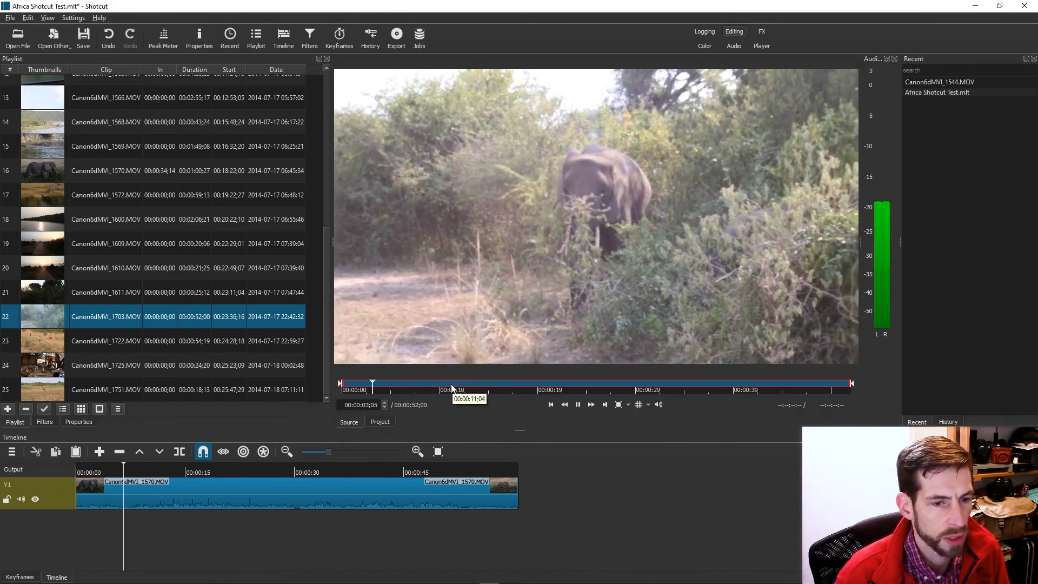
{"action": "left_click", "coordinate": [459, 383]}
{"action": "left_click_drag", "start_coordinate": [462, 382], "coordinate": [488, 384]}
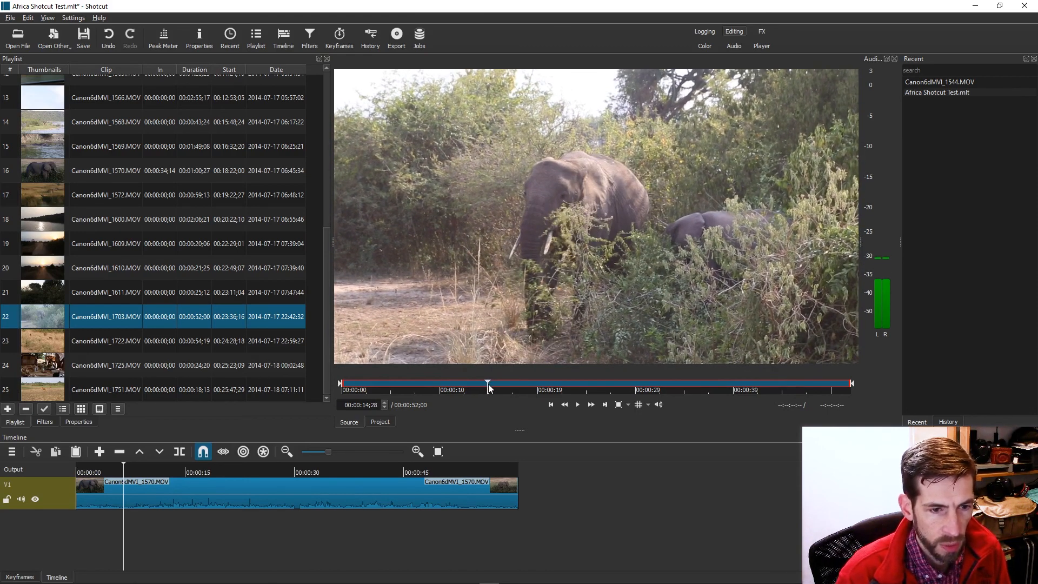
{"action": "key", "text": "i"}
Step: Set the out point of Canon6dMVI_1703.MOV at 00:00:26;11 and append the clip to V1 directly after the first clip
{"action": "key", "text": "space"}
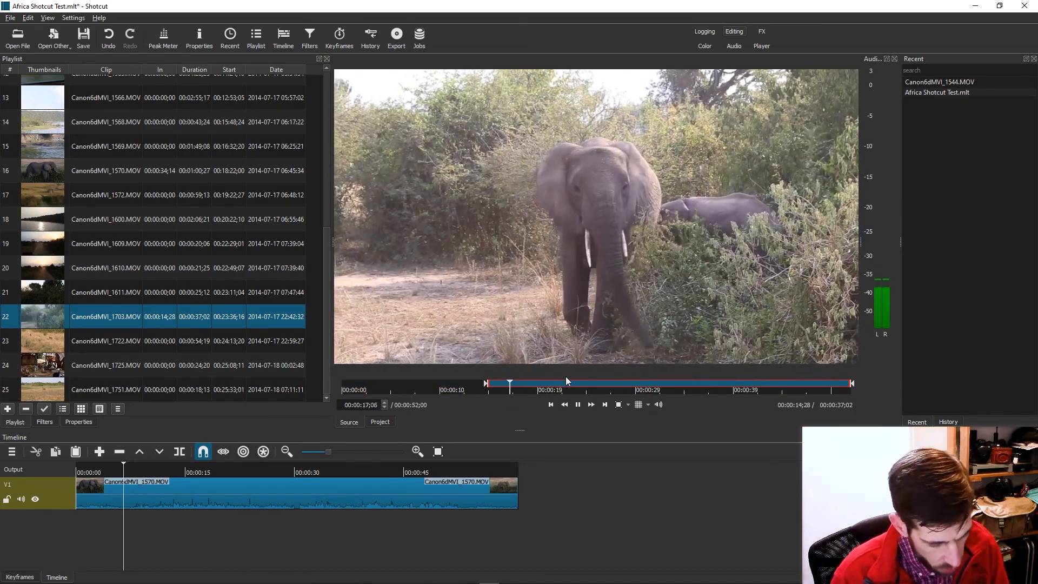
{"action": "key", "text": "space"}
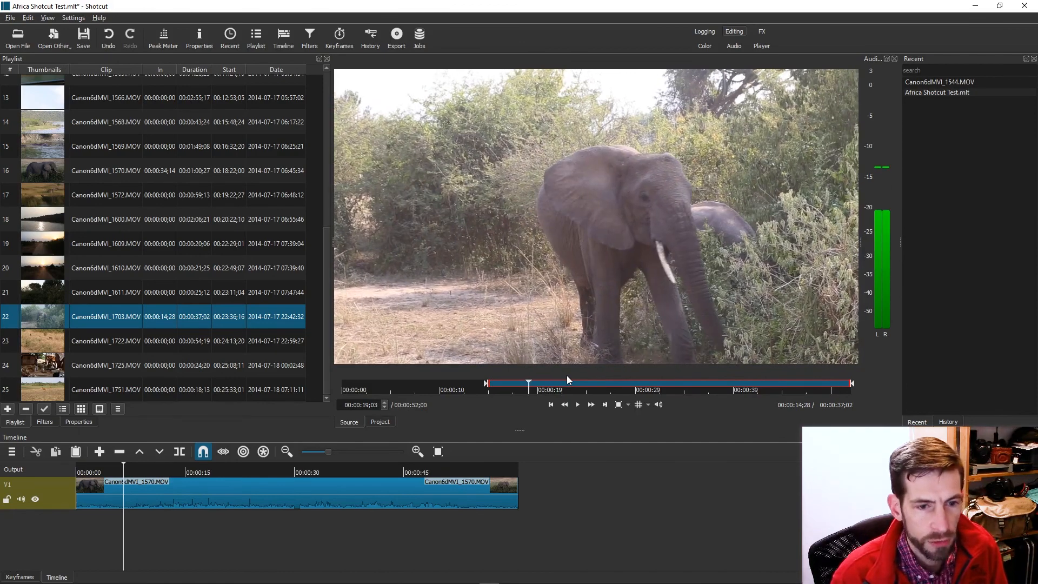
{"action": "key", "text": "space"}
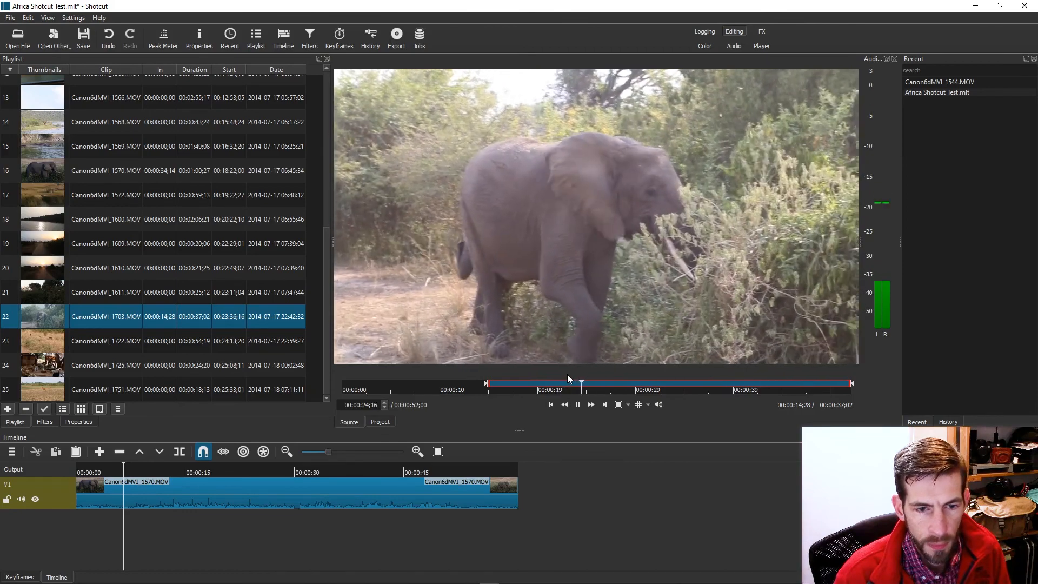
{"action": "key", "text": "space"}
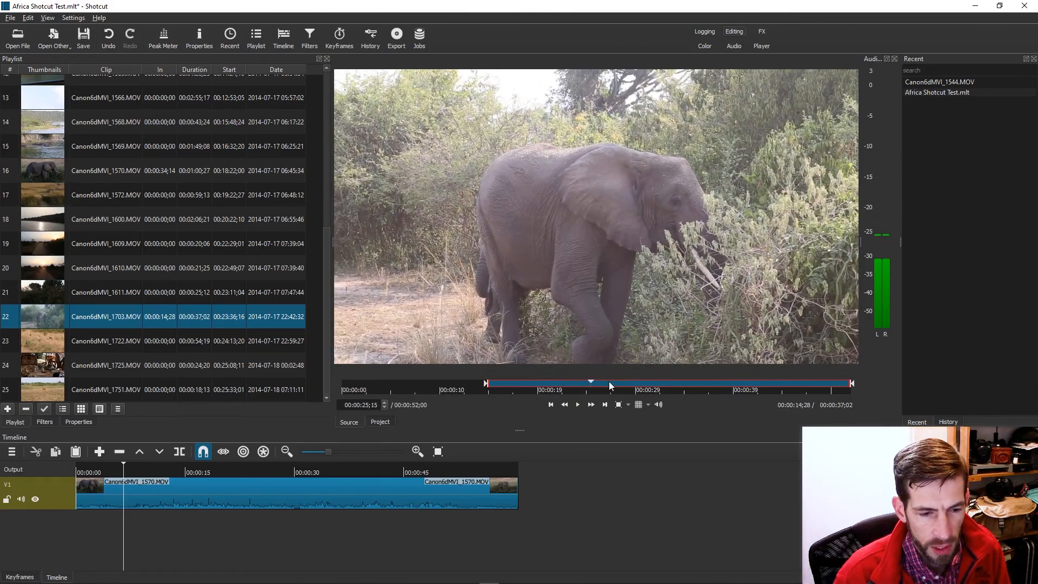
{"action": "mouse_move", "coordinate": [610, 385]}
{"action": "left_mouse_down"}
{"action": "mouse_move", "coordinate": [635, 384]}
{"action": "mouse_move", "coordinate": [593, 390]}
{"action": "left_mouse_up"}
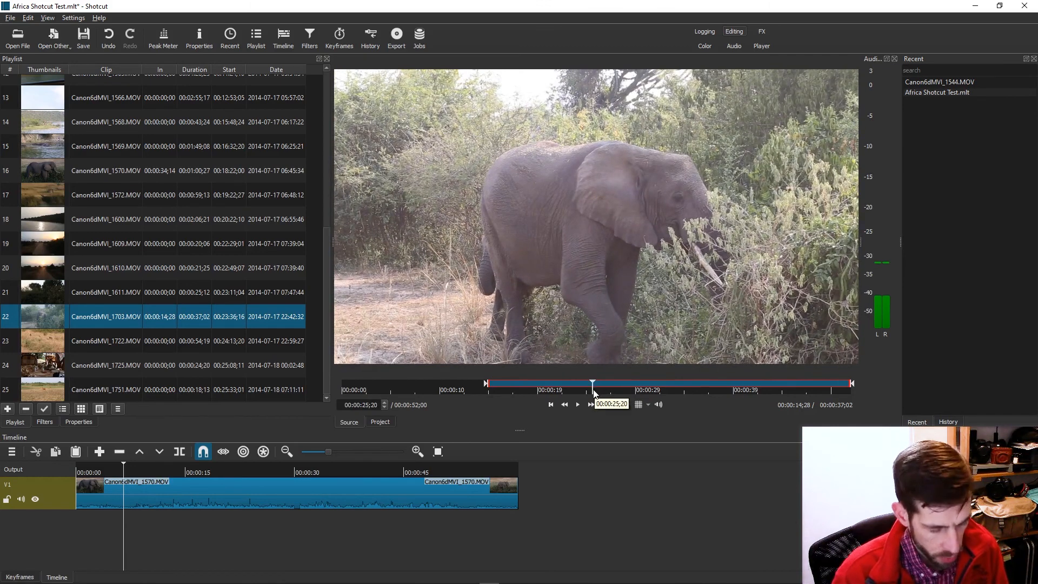
{"action": "key", "text": "Right"}
{"action": "key", "text": "Right"}
{"action": "key", "text": "Right"}
{"action": "key", "text": "Right"}
{"action": "key", "text": "Right"}
{"action": "key", "text": "Right"}
{"action": "key", "text": "Right"}
{"action": "key", "text": "Right"}
{"action": "key", "text": "Right"}
{"action": "key", "text": "Right"}
{"action": "key", "text": "Right"}
{"action": "key", "text": "Right"}
{"action": "key", "text": "Right"}
{"action": "key", "text": "Right"}
{"action": "key", "text": "Right"}
{"action": "key", "text": "Right"}
{"action": "key", "text": "Right"}
{"action": "key", "text": "Right"}
{"action": "key", "text": "Right"}
{"action": "key", "text": "Right"}
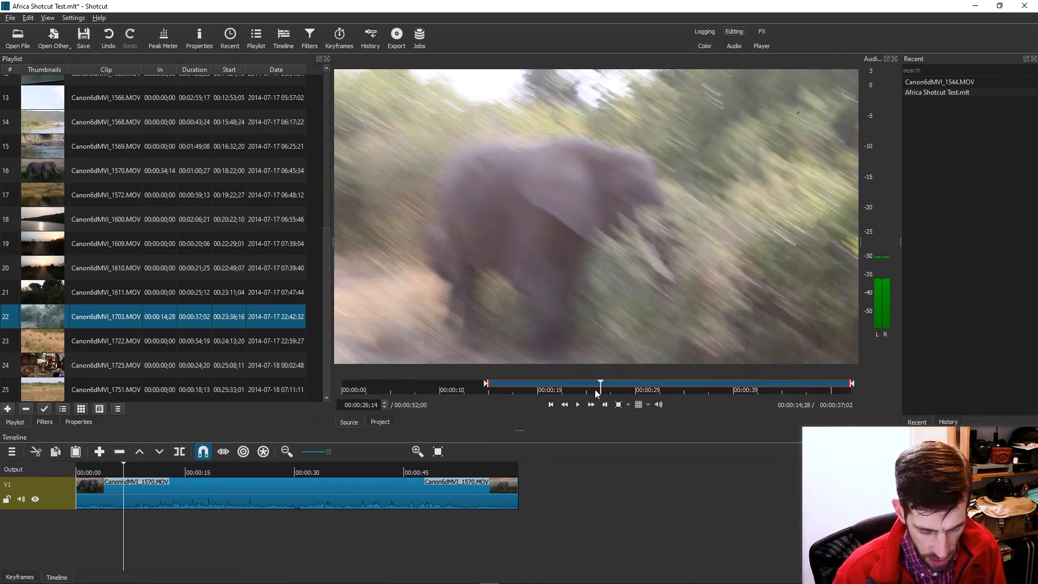
{"action": "key", "text": "Left"}
{"action": "key", "text": "Left"}
{"action": "key", "text": "Left"}
{"action": "key", "text": "Left"}
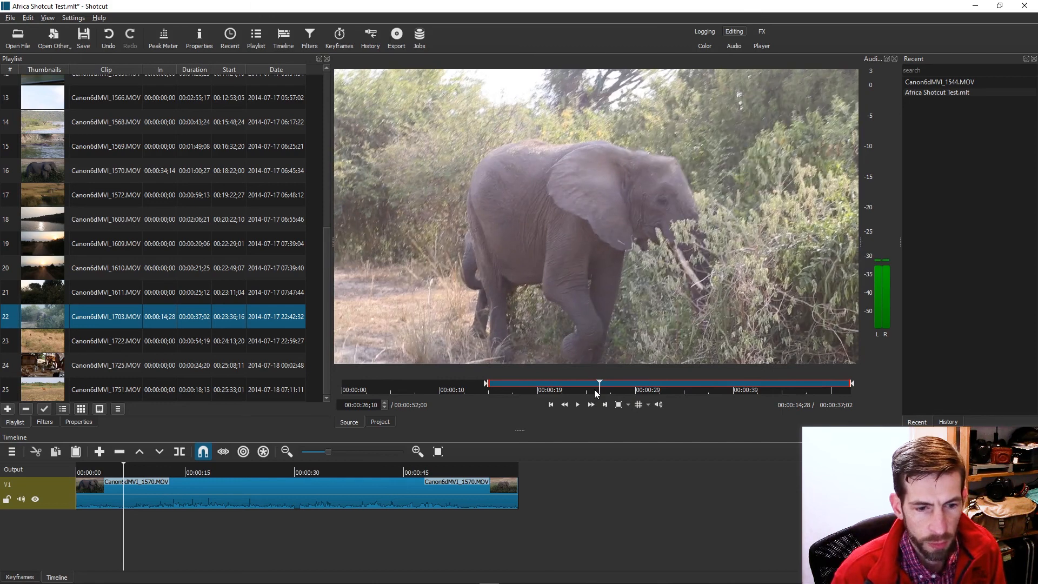
{"action": "key", "text": "Right"}
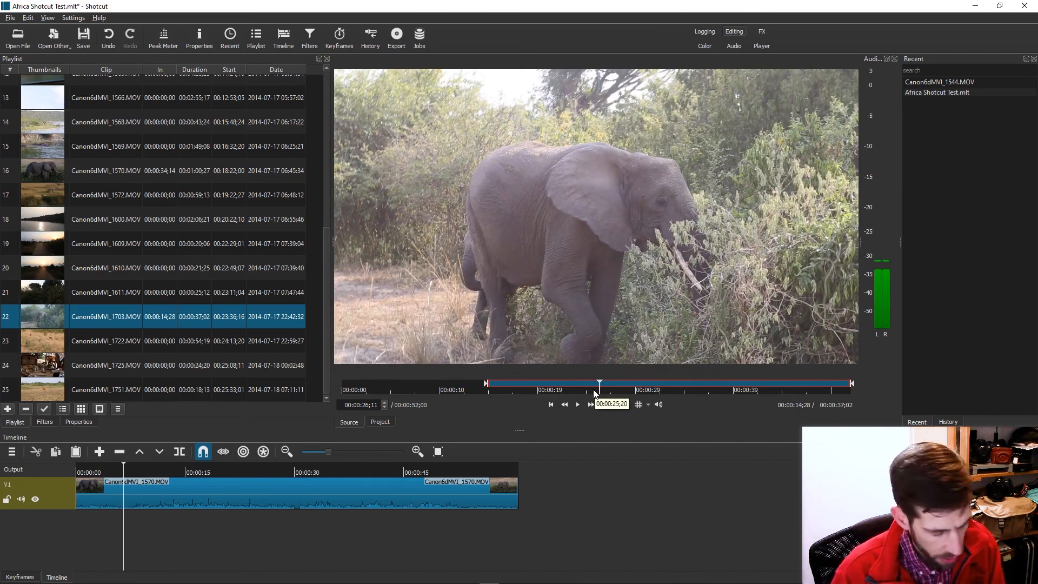
{"action": "key", "text": "o"}
{"action": "left_click_drag", "start_coordinate": [537, 221], "coordinate": [524, 504]}
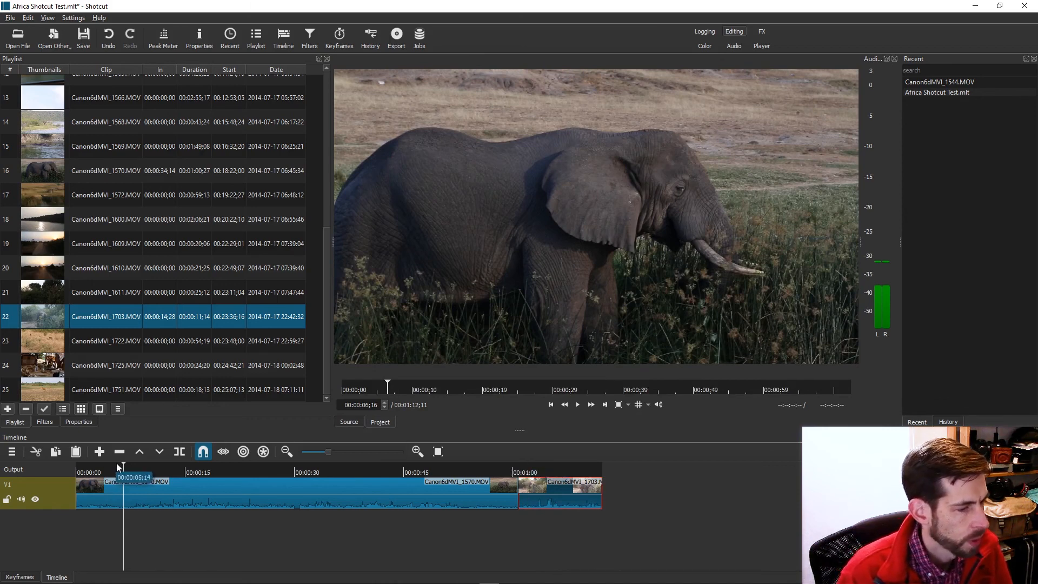
Step: Try trimming the end of the first timeline clip back to the playhead at 00:00:11;12, leaving the second clip in place
{"action": "left_click_drag", "start_coordinate": [121, 465], "coordinate": [159, 487]}
{"action": "key", "text": "Right"}
{"action": "key", "text": "Right"}
{"action": "key", "text": "Right"}
{"action": "key", "text": "Right"}
{"action": "key", "text": "Right"}
{"action": "key", "text": "Right"}
{"action": "key", "text": "Right"}
{"action": "key", "text": "Right"}
{"action": "key", "text": "Right"}
{"action": "key", "text": "Right"}
{"action": "key", "text": "Right"}
{"action": "key", "text": "Right"}
{"action": "key", "text": "Right"}
{"action": "key", "text": "Right"}
{"action": "key", "text": "Right"}
{"action": "key", "text": "Right"}
{"action": "key", "text": "Right"}
{"action": "key", "text": "Right"}
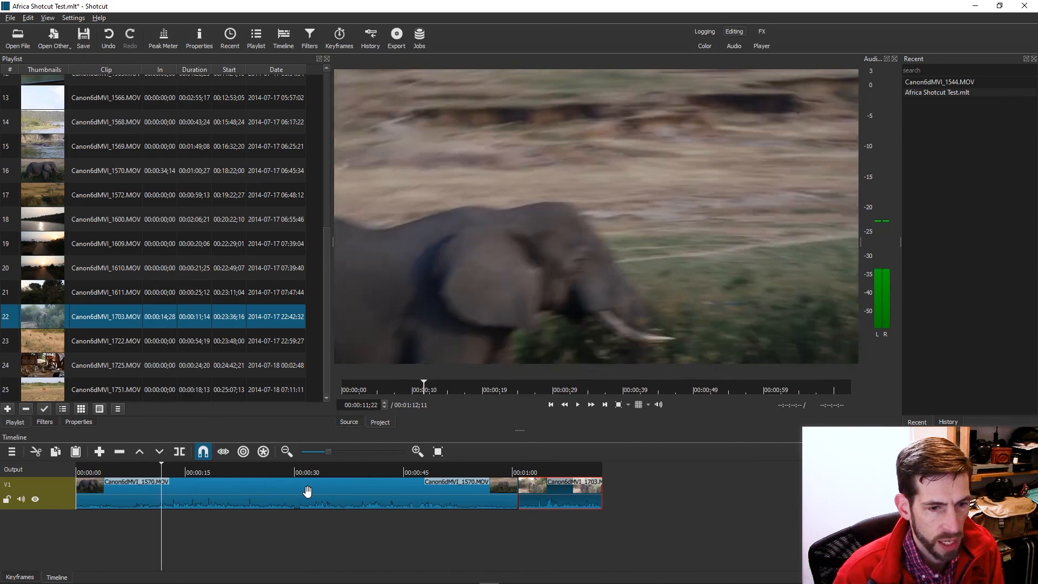
{"action": "key", "text": "Left"}
{"action": "key", "text": "Left"}
{"action": "key", "text": "Left"}
{"action": "key", "text": "Left"}
{"action": "key", "text": "Left"}
{"action": "key", "text": "Left"}
{"action": "key", "text": "Left"}
{"action": "key", "text": "Left"}
{"action": "key", "text": "Left"}
{"action": "key", "text": "Left"}
{"action": "key", "text": "Left"}
{"action": "key", "text": "Left"}
{"action": "key", "text": "Left"}
{"action": "key", "text": "Left"}
{"action": "key", "text": "Left"}
{"action": "key", "text": "Left"}
{"action": "key", "text": "Left"}
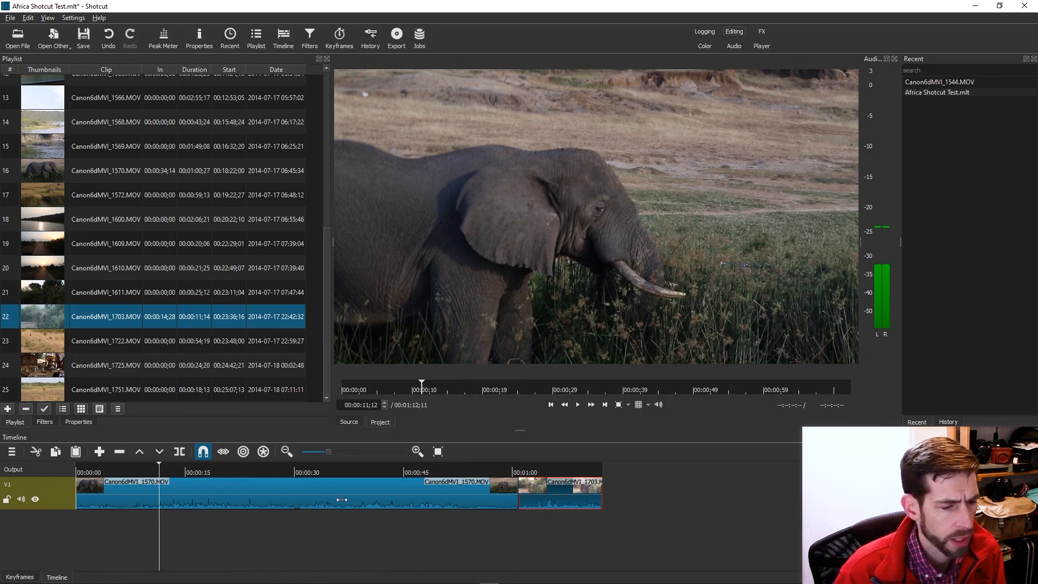
{"action": "left_click_drag", "start_coordinate": [342, 499], "coordinate": [150, 502]}
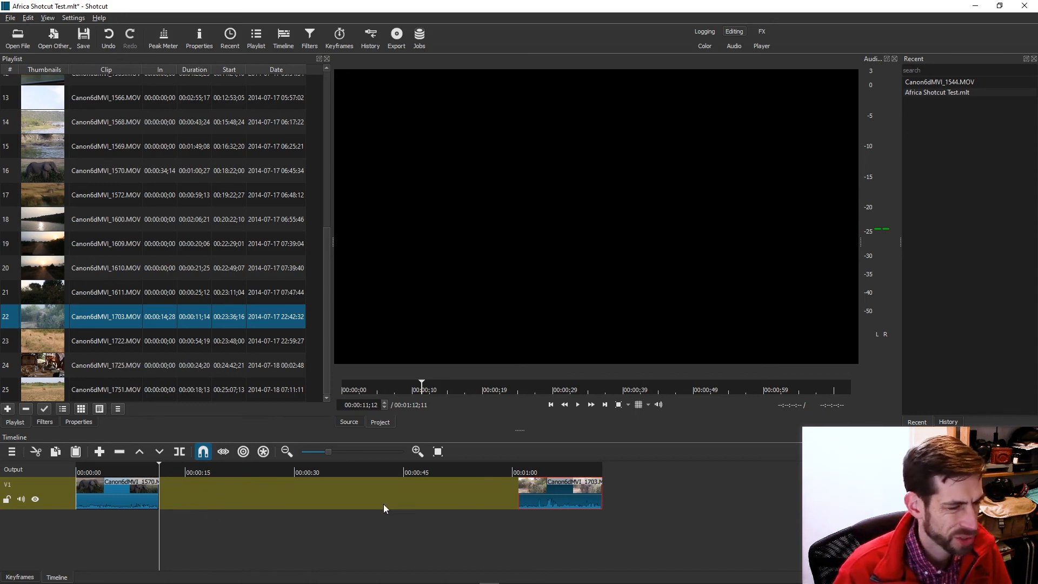
{"action": "left_click", "coordinate": [374, 474]}
{"action": "key", "text": "ctrl+z"}
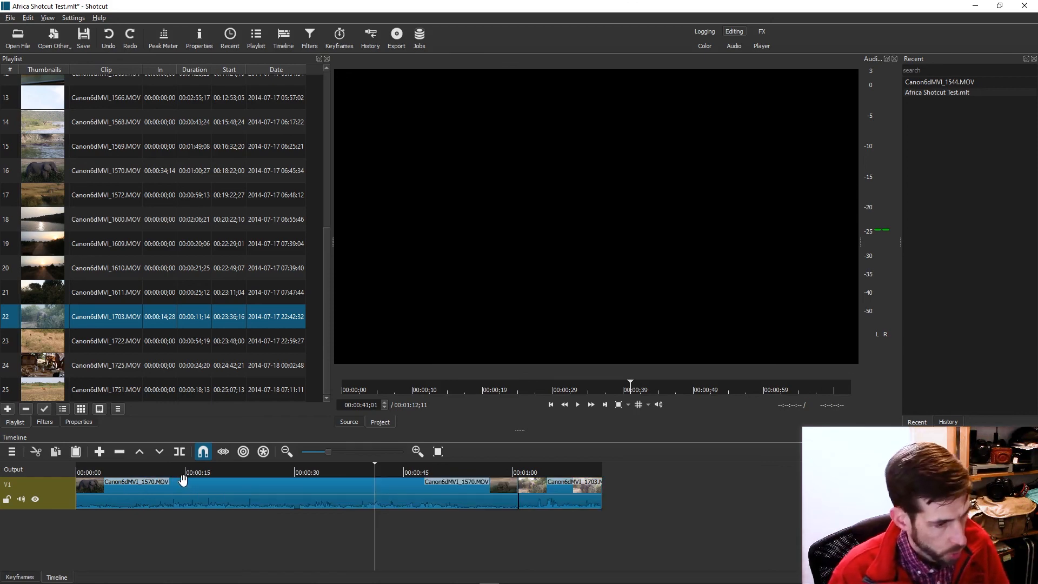
Step: Move the timeline playhead back and step it frame by frame to 00:00:11;06 within the first clip
{"action": "left_click_drag", "start_coordinate": [372, 471], "coordinate": [164, 479]}
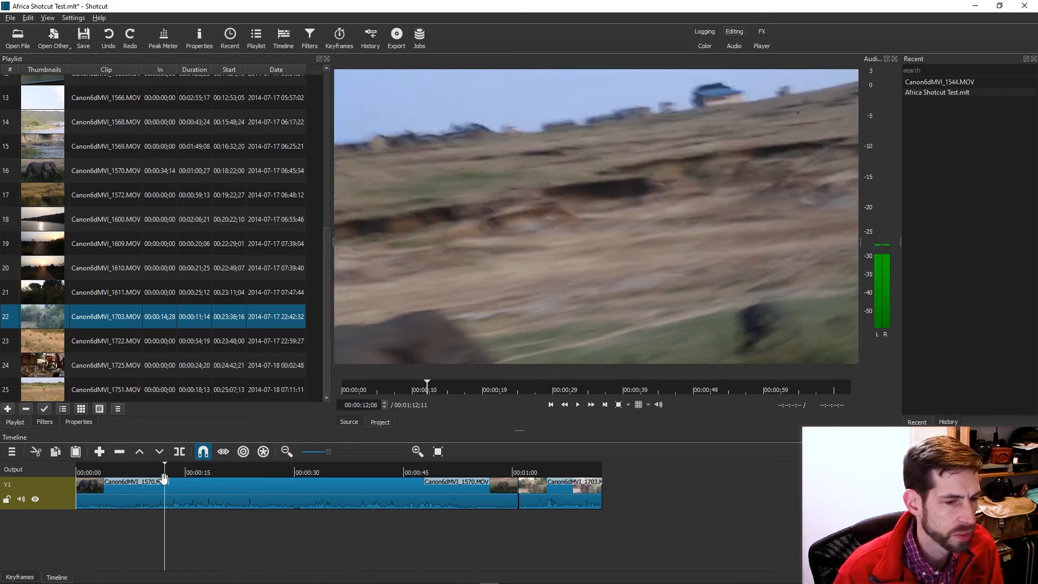
{"action": "key", "text": "Left"}
{"action": "key", "text": "Left"}
{"action": "key", "text": "Left"}
{"action": "key", "text": "Left"}
{"action": "key", "text": "Left"}
{"action": "key", "text": "Left"}
{"action": "key", "text": "Left"}
{"action": "key", "text": "Left"}
{"action": "key", "text": "Left"}
{"action": "key", "text": "Left"}
{"action": "key", "text": "Left"}
{"action": "key", "text": "Left"}
{"action": "key", "text": "Left"}
{"action": "key", "text": "Left"}
{"action": "key", "text": "Left"}
{"action": "key", "text": "Left"}
{"action": "key", "text": "Left"}
{"action": "key", "text": "Left"}
{"action": "key", "text": "Left"}
{"action": "key", "text": "Left"}
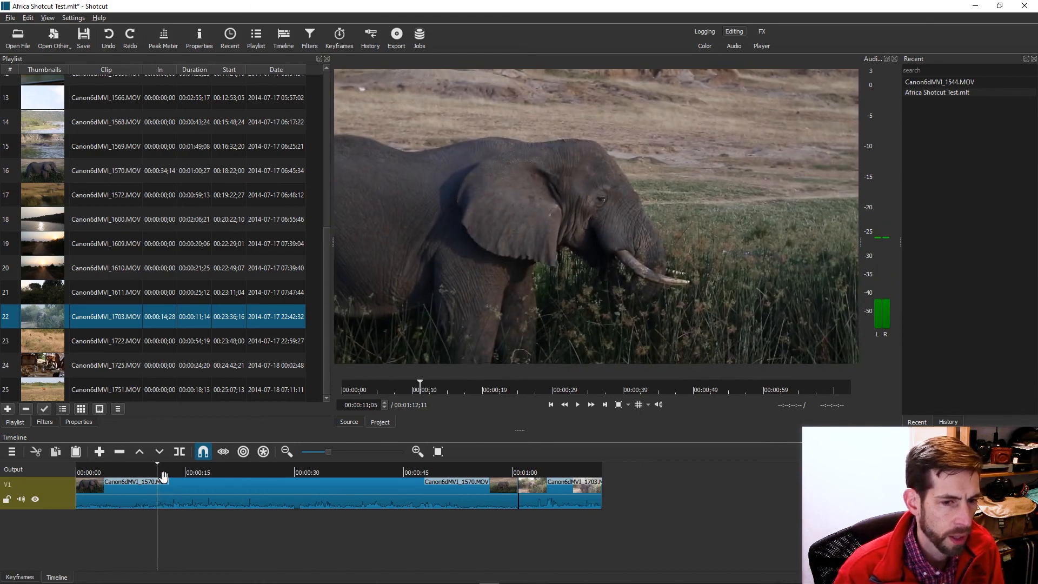
{"action": "key", "text": "Right"}
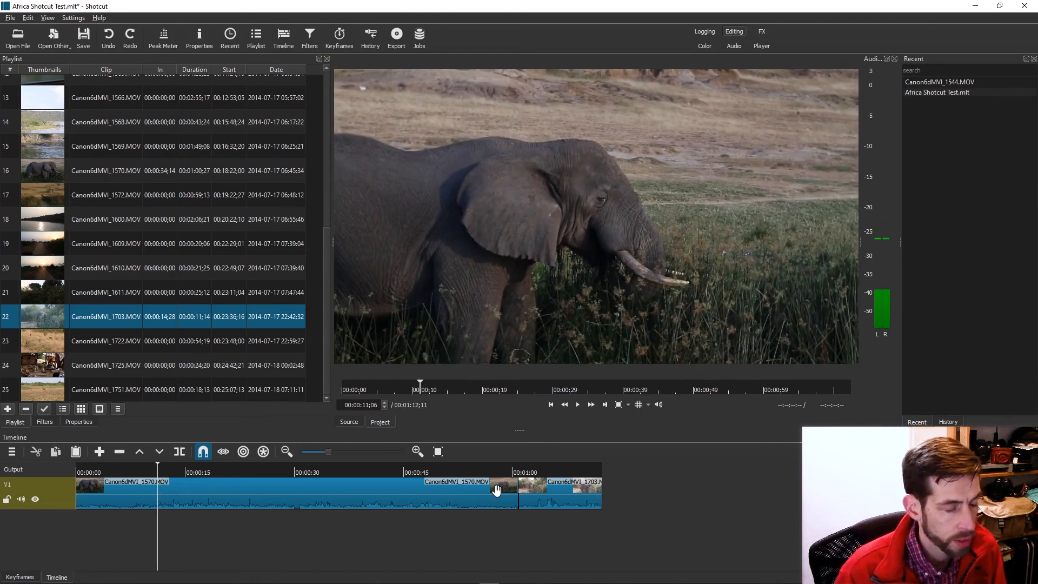
Step: Turn on ripple trimming and trim the end of the first V1 clip back to the playhead at 00:00:11;06
{"action": "left_click", "coordinate": [244, 453]}
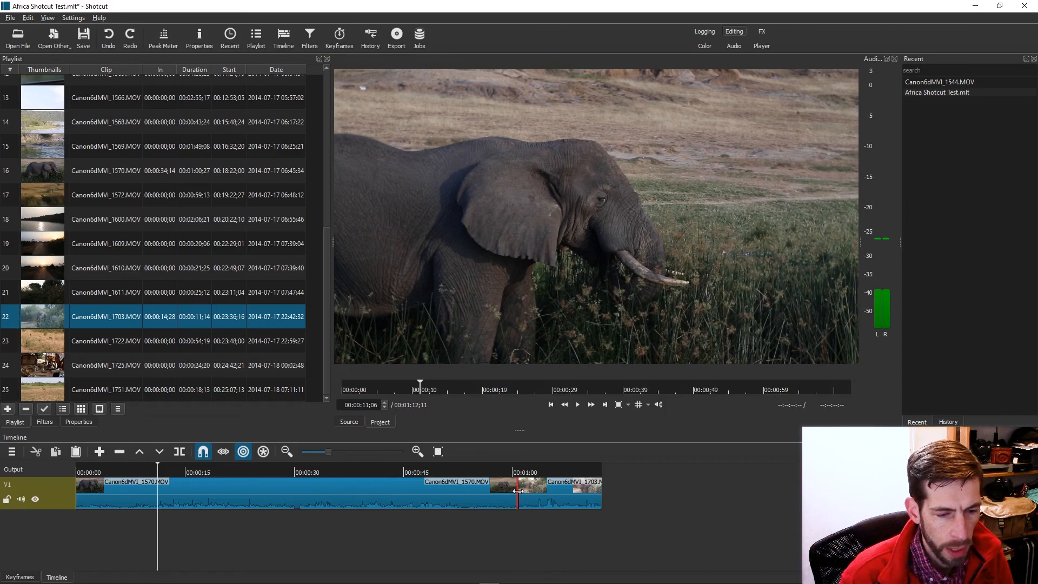
{"action": "left_click_drag", "start_coordinate": [517, 490], "coordinate": [521, 490]}
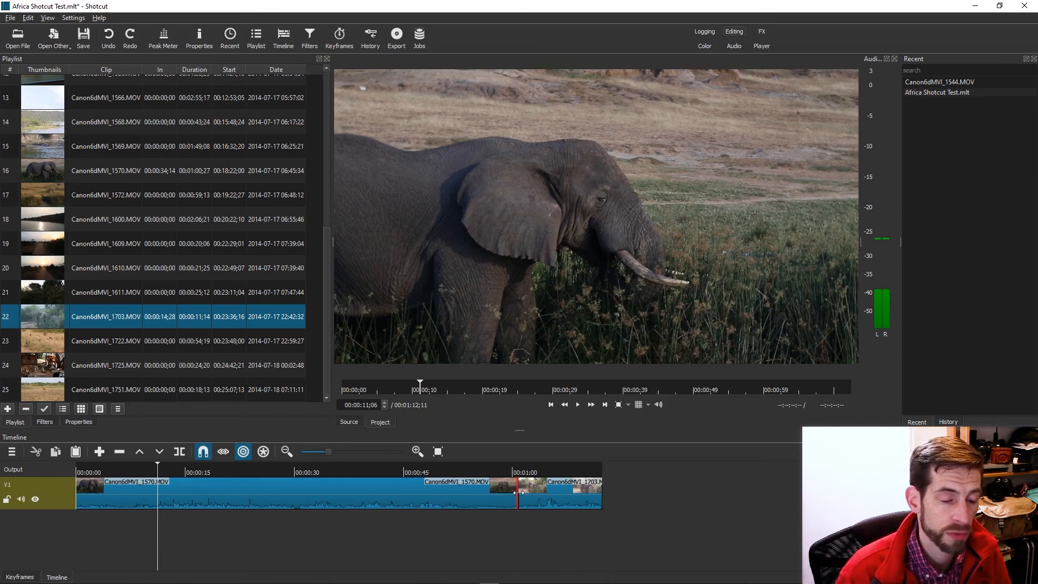
{"action": "left_click_drag", "start_coordinate": [517, 491], "coordinate": [151, 495]}
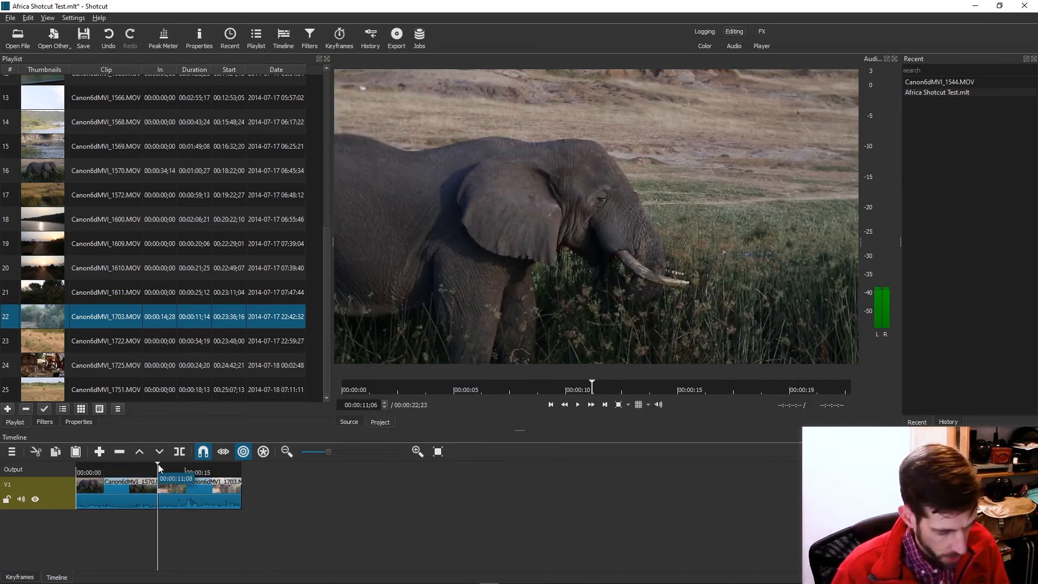
Step: Scrub the timeline from the start across the cut between the two clips to check the ripple trim
{"action": "left_click_drag", "start_coordinate": [158, 469], "coordinate": [77, 470]}
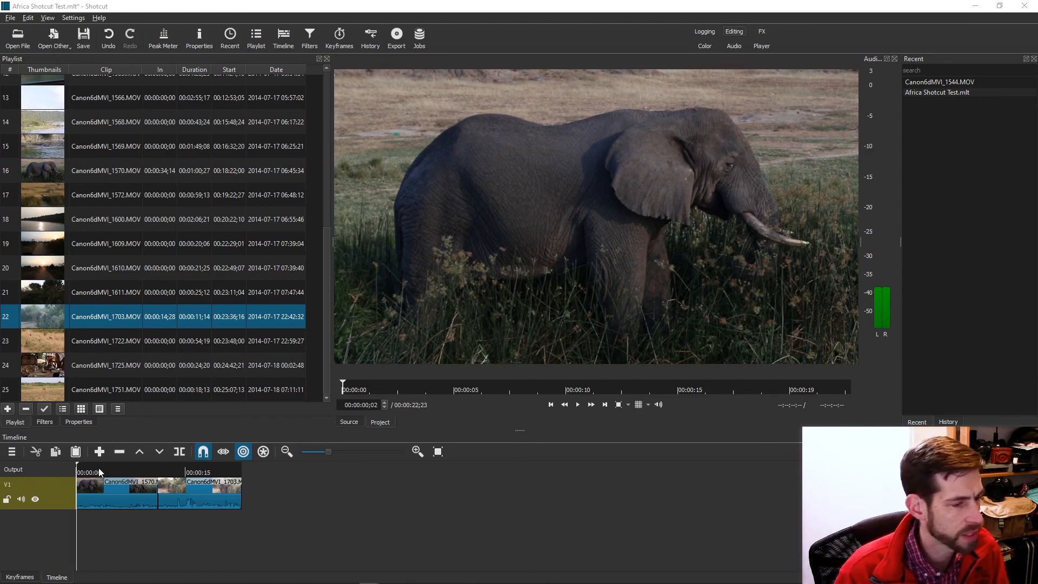
{"action": "left_click_drag", "start_coordinate": [108, 472], "coordinate": [165, 475]}
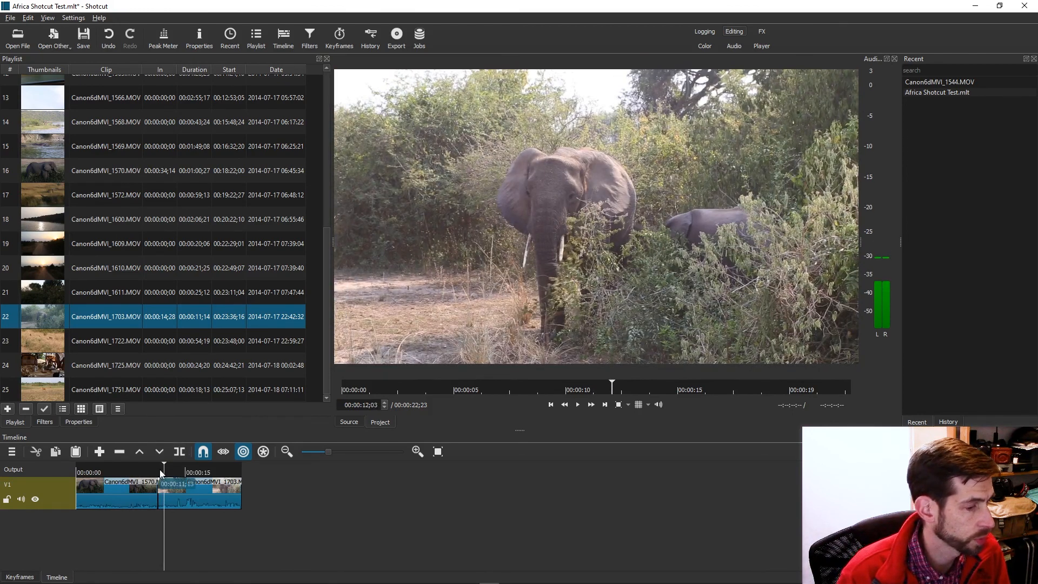
{"action": "left_click", "coordinate": [135, 469]}
Step: Try splitting the second timeline clip at about 00:00:15;06 and undo the split
{"action": "left_click_drag", "start_coordinate": [135, 469], "coordinate": [187, 469]}
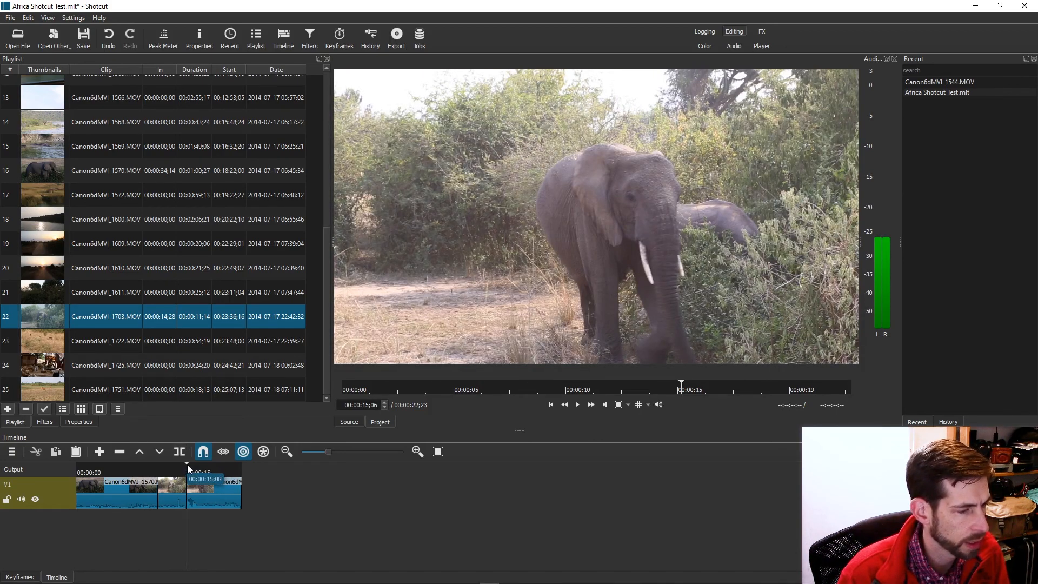
{"action": "left_click", "coordinate": [219, 469]}
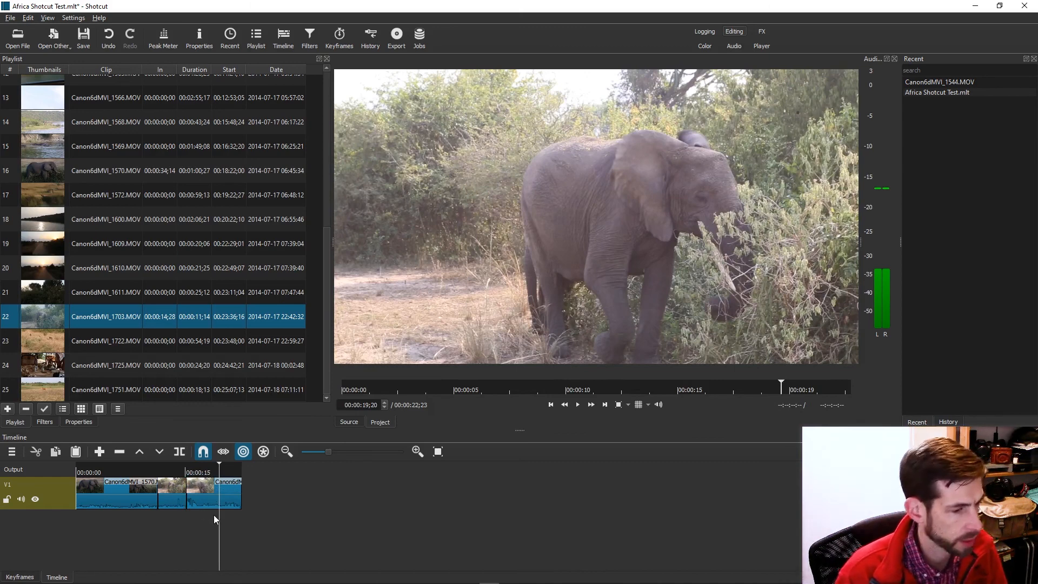
{"action": "key", "text": "ctrl+z"}
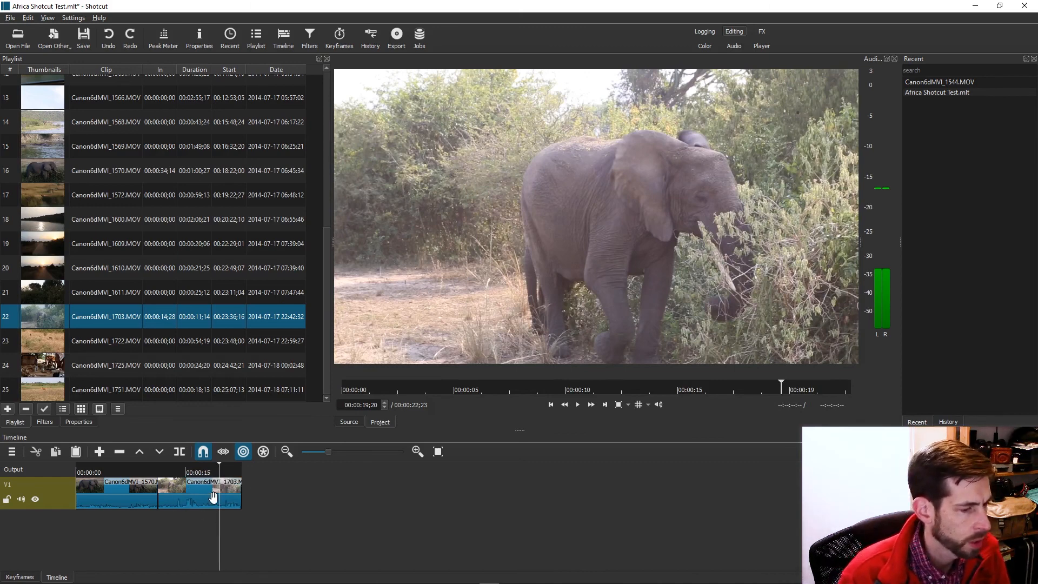
Step: Select the first timeline clip, turn off ripple mode and return the playhead to the start of the timeline
{"action": "left_click", "coordinate": [126, 491]}
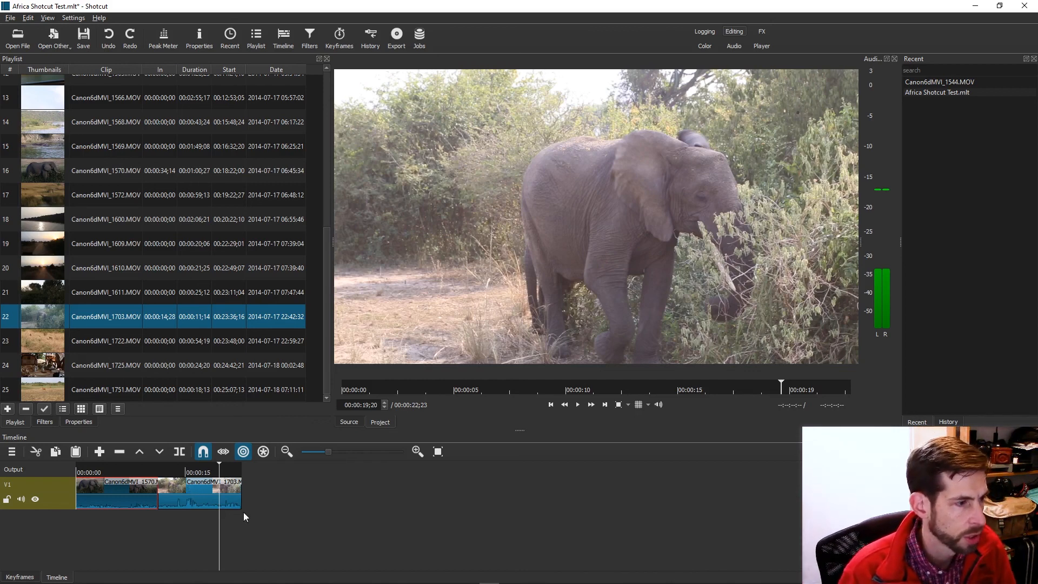
{"action": "scroll", "coordinate": [173, 303], "scroll_direction": "up", "scroll_amount": 3}
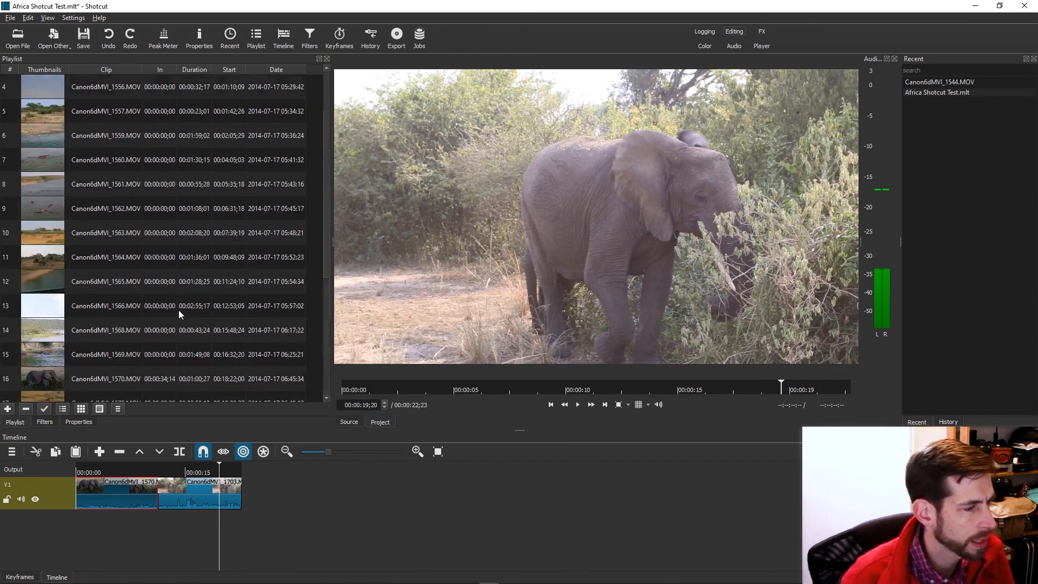
{"action": "scroll", "coordinate": [178, 310], "scroll_direction": "up", "scroll_amount": 1}
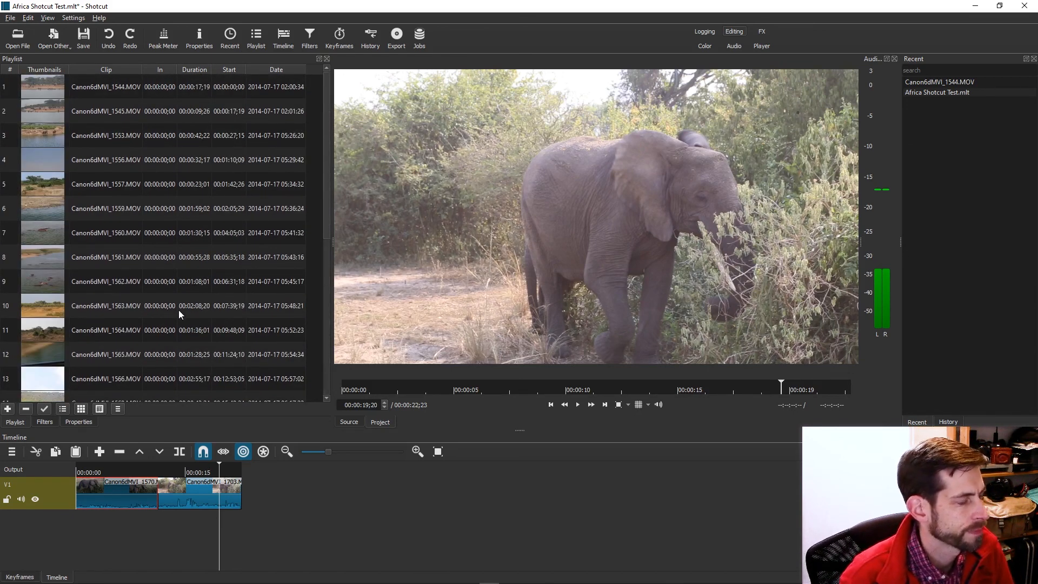
{"action": "left_click", "coordinate": [77, 471]}
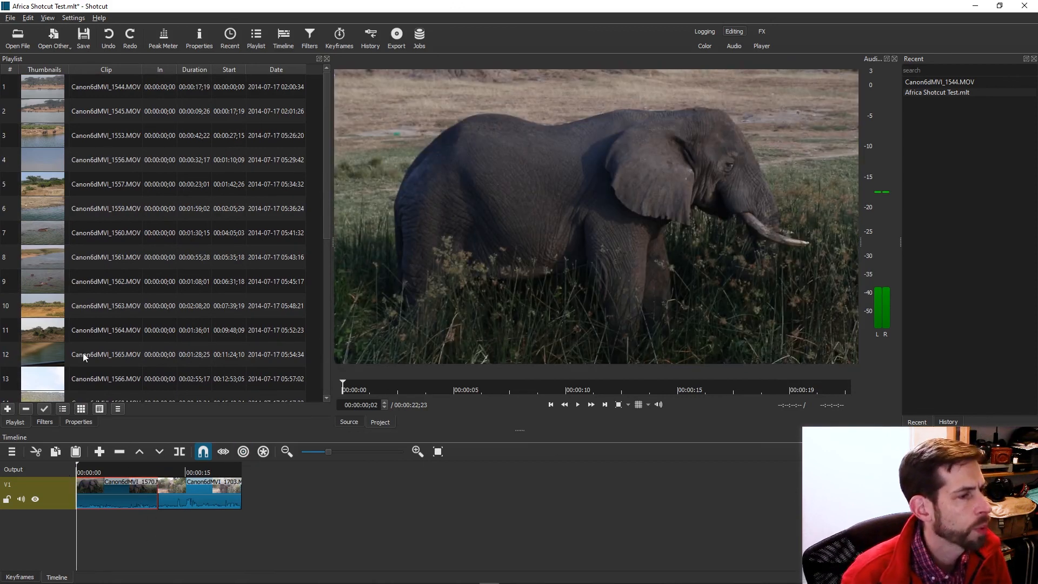
Step: Open Canon6dMVI_1610.MOV from the playlist and preview its footage forward and backward, pausing at 00:00:03;06
{"action": "scroll", "coordinate": [174, 290], "scroll_direction": "down", "scroll_amount": 4}
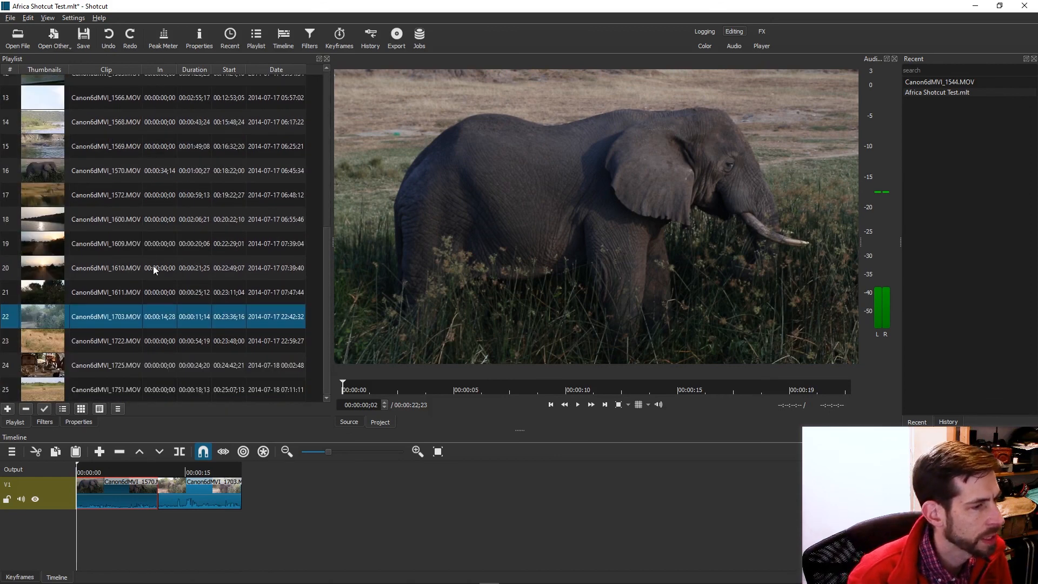
{"action": "double_click", "coordinate": [43, 267]}
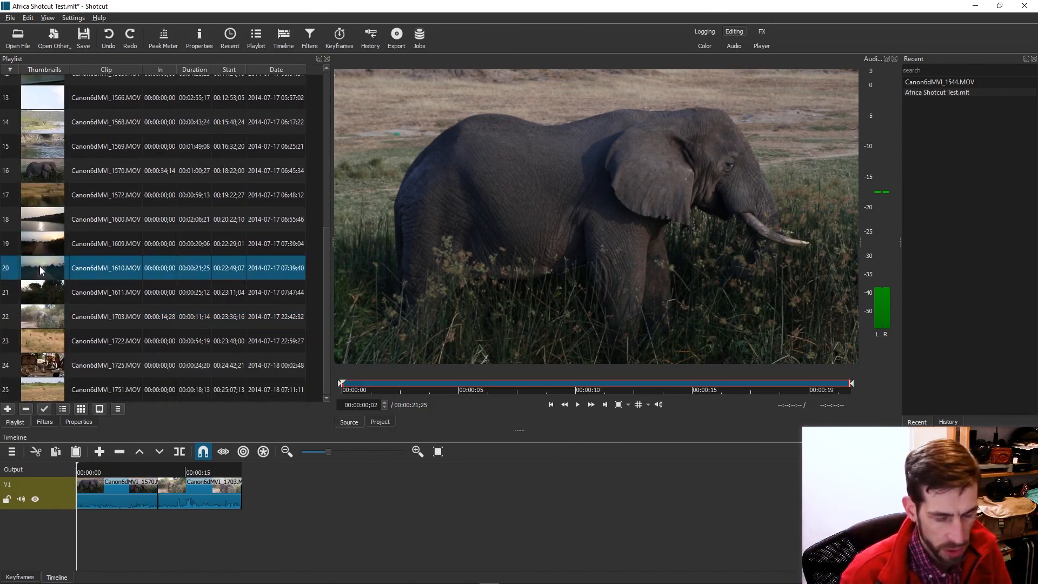
{"action": "key", "text": "l"}
{"action": "key", "text": "l"}
{"action": "key", "text": "l"}
{"action": "key", "text": "l"}
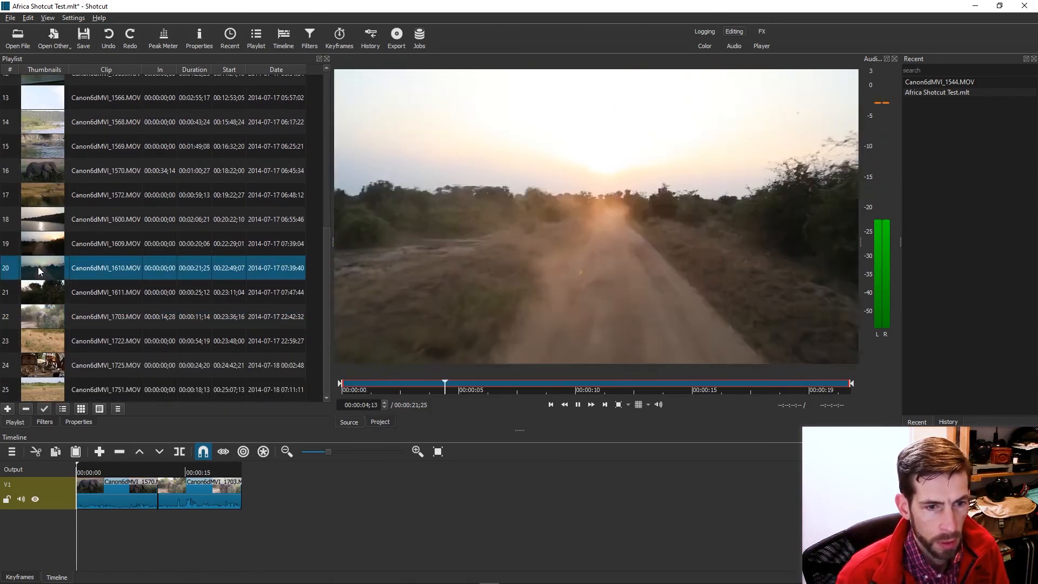
{"action": "key", "text": "k"}
{"action": "key", "text": "j"}
{"action": "key", "text": "j"}
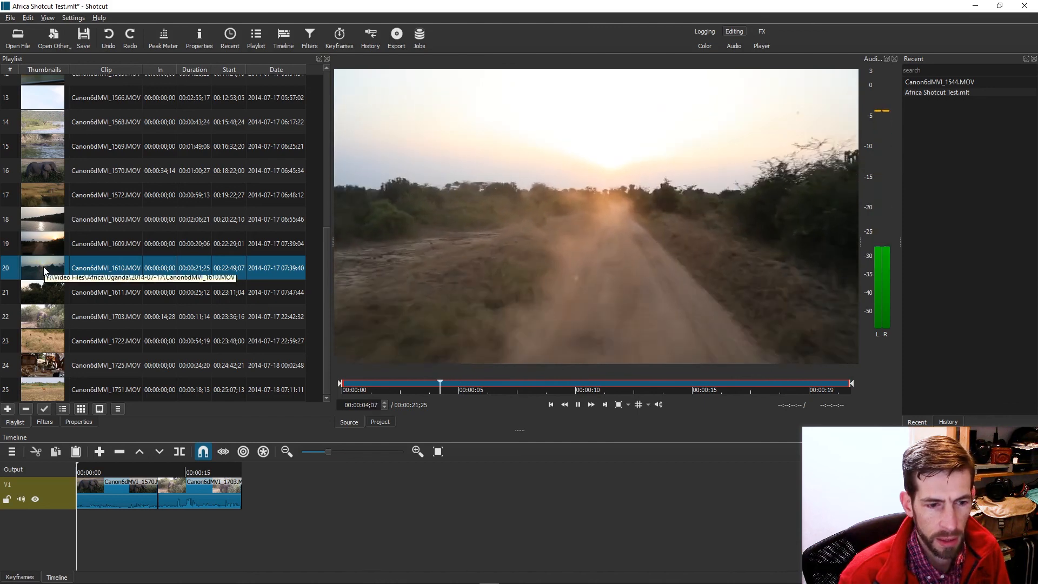
{"action": "key", "text": "k"}
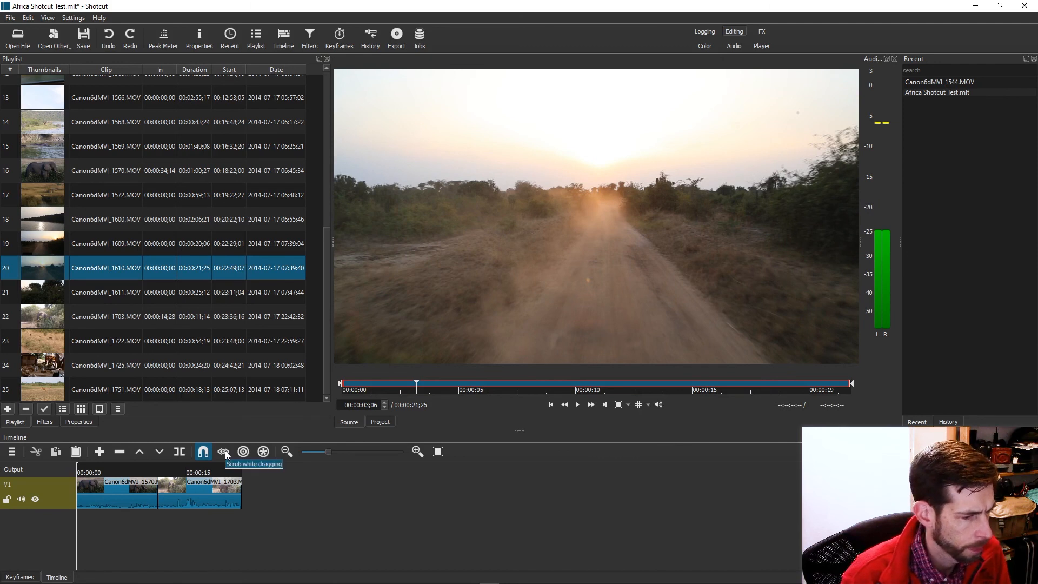
Step: Turn ripple mode back on, try moving the first V1 clip past the second one, and undo the move
{"action": "left_click", "coordinate": [243, 452]}
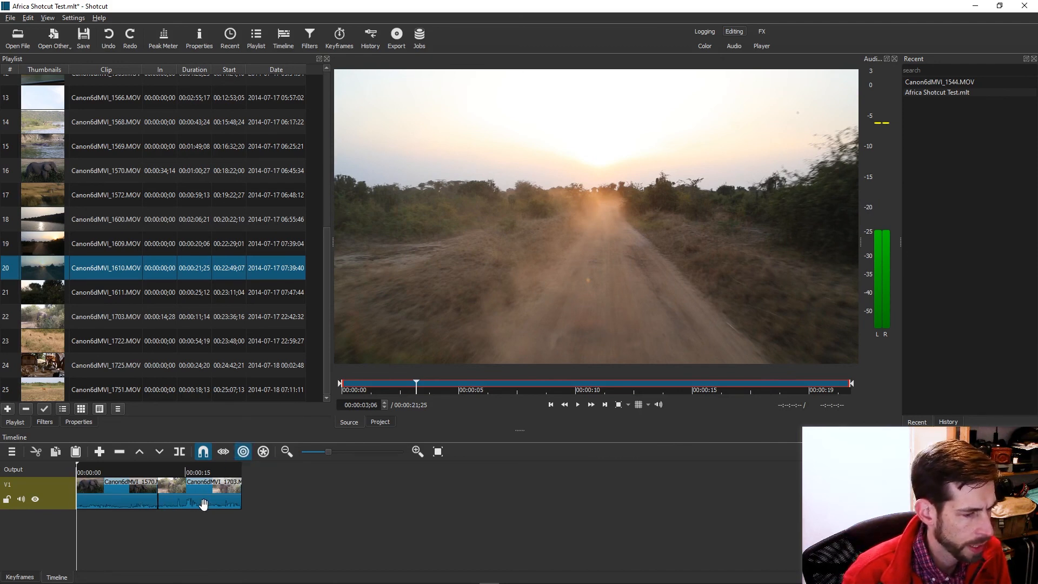
{"action": "left_click", "coordinate": [111, 492]}
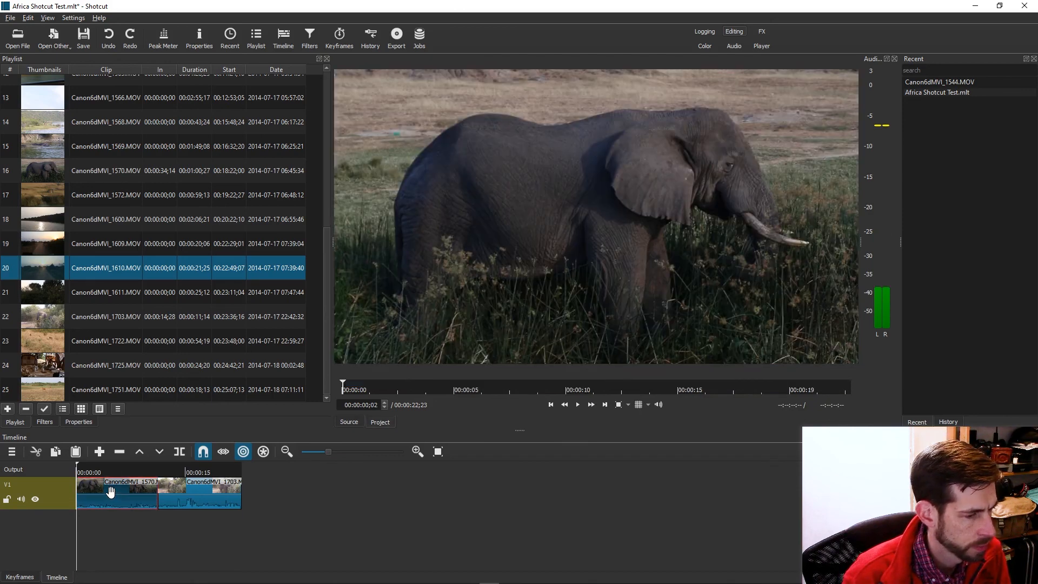
{"action": "left_click_drag", "start_coordinate": [111, 492], "coordinate": [328, 498]}
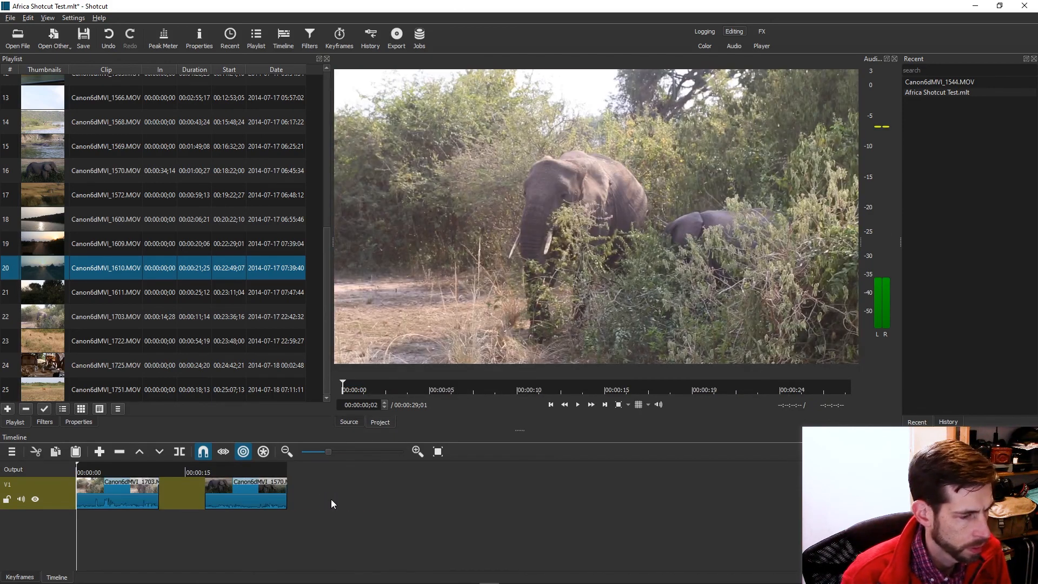
{"action": "key", "text": "ctrl+z"}
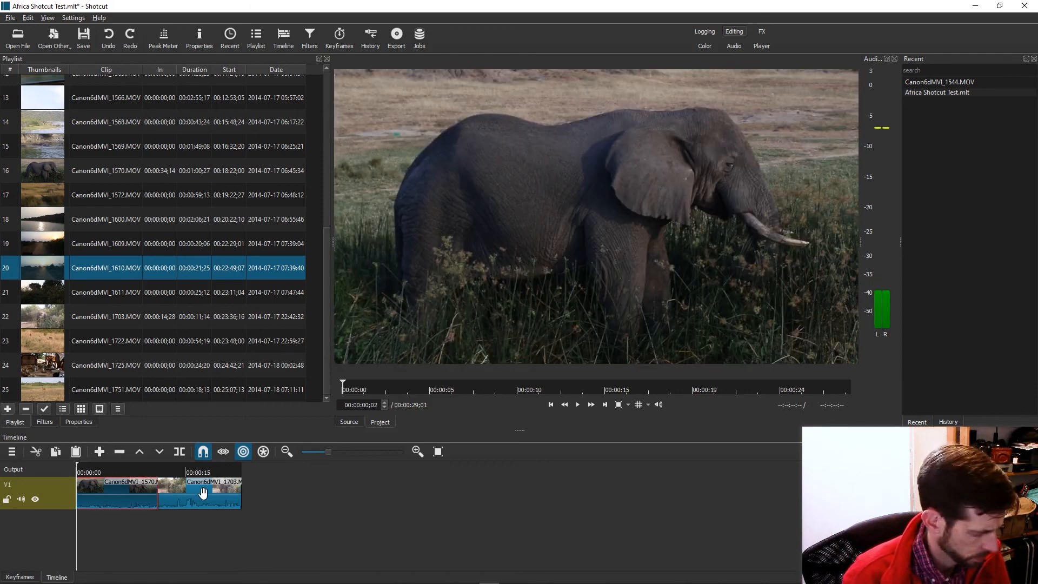
Step: Select both V1 clips and move them together about 36 seconds along the track, leaving an empty gap at the start
{"action": "left_click", "coordinate": [203, 493], "text": "shift"}
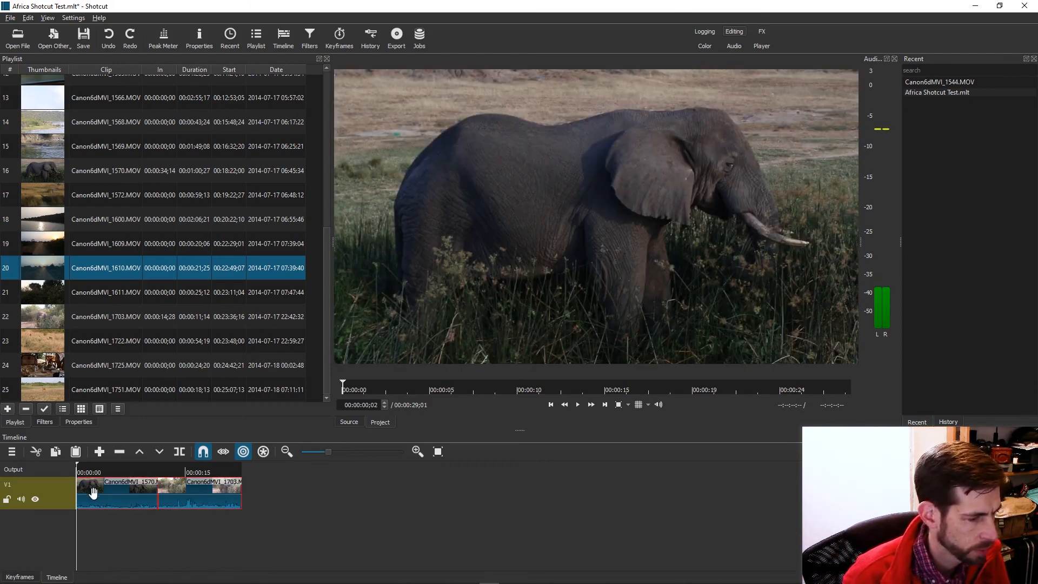
{"action": "left_click_drag", "start_coordinate": [103, 486], "coordinate": [365, 489]}
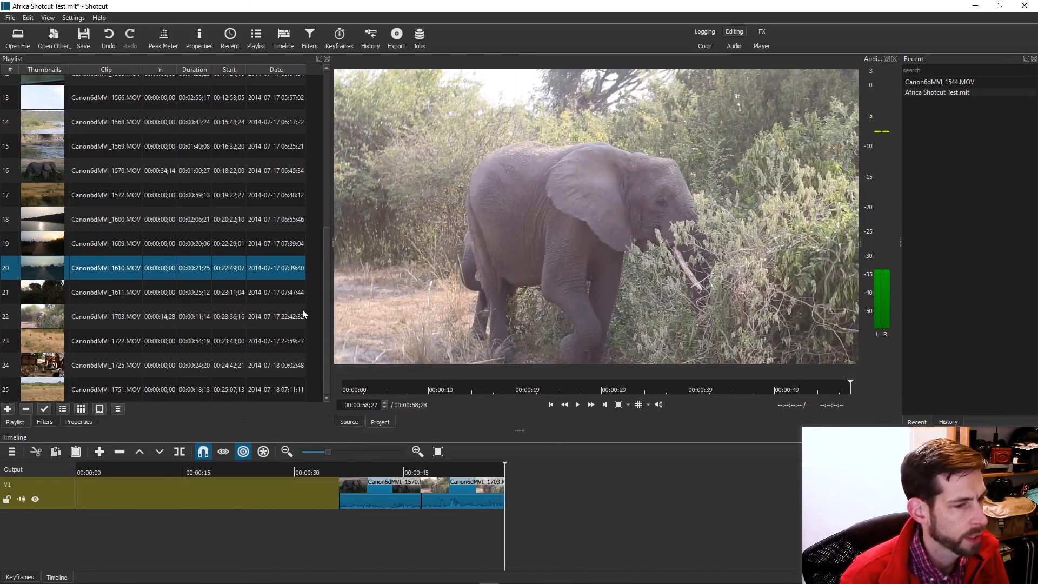
Step: Check Canon6dMVI_1610.MOV briefly and review Canon6dMVI_1609.MOV by playing and scrubbing through it
{"action": "double_click", "coordinate": [40, 270]}
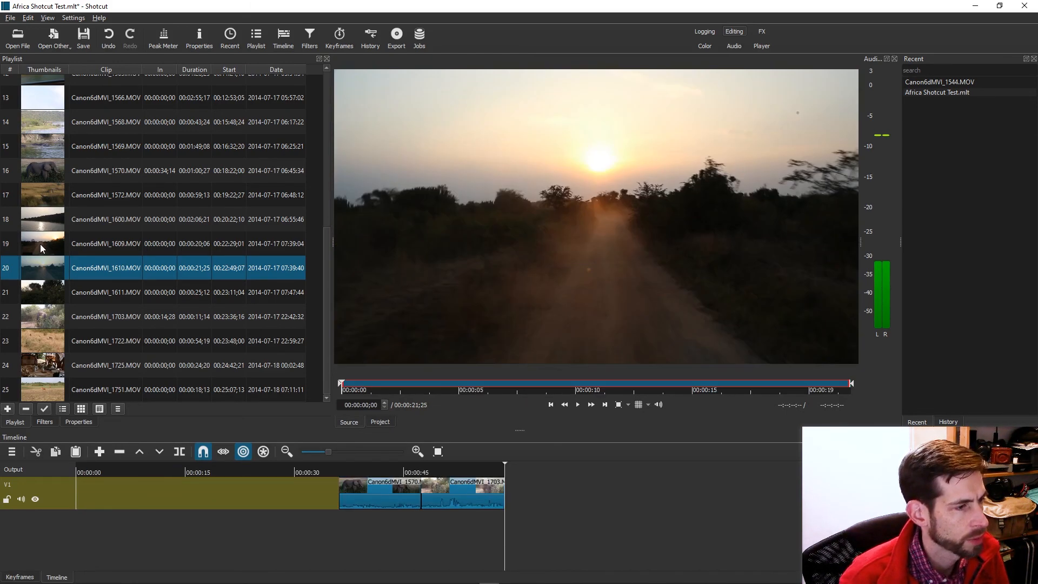
{"action": "left_click", "coordinate": [40, 242]}
{"action": "double_click", "coordinate": [40, 243]}
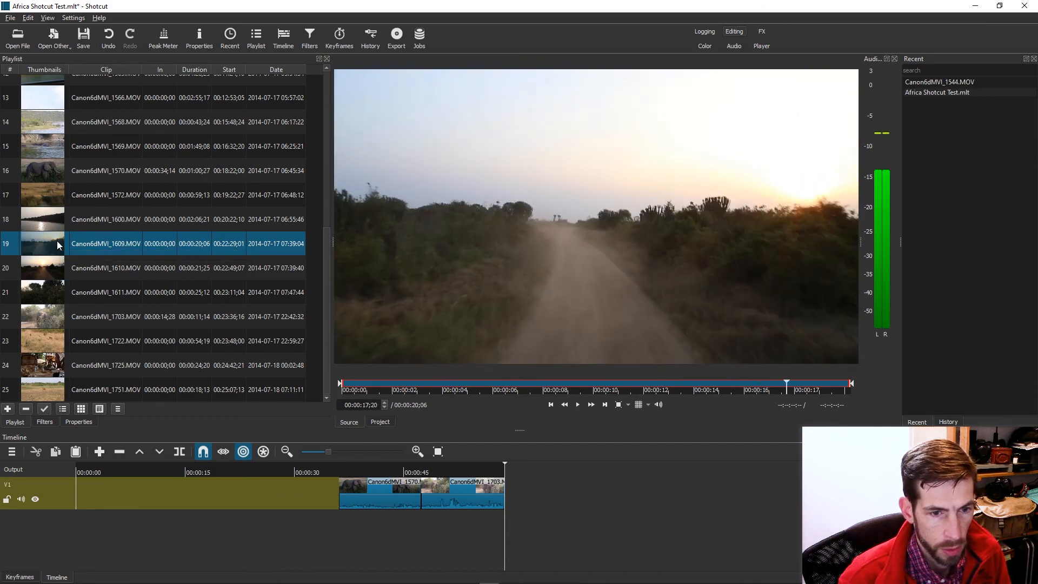
{"action": "key", "text": "j"}
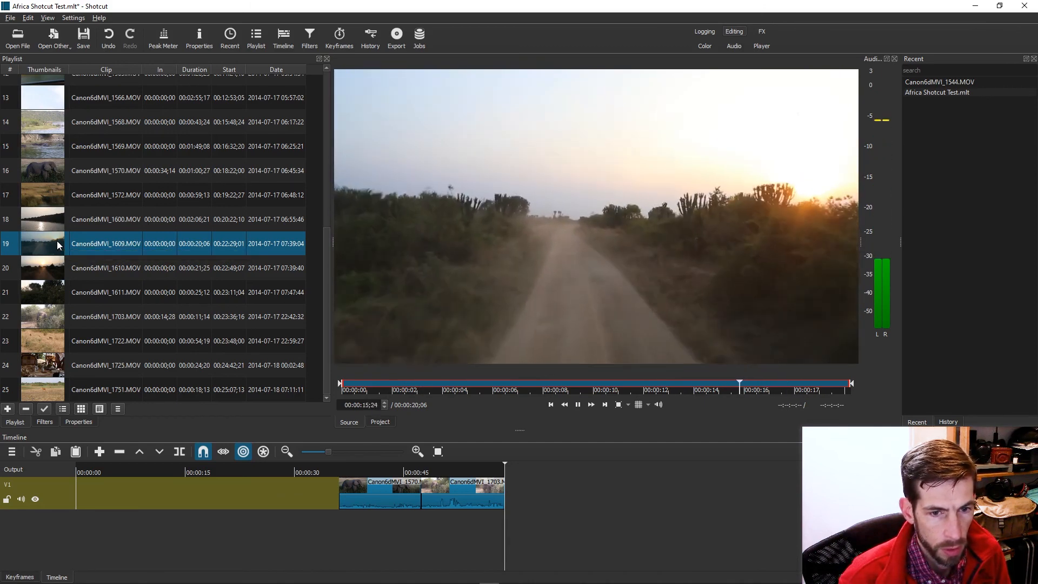
{"action": "key", "text": "k"}
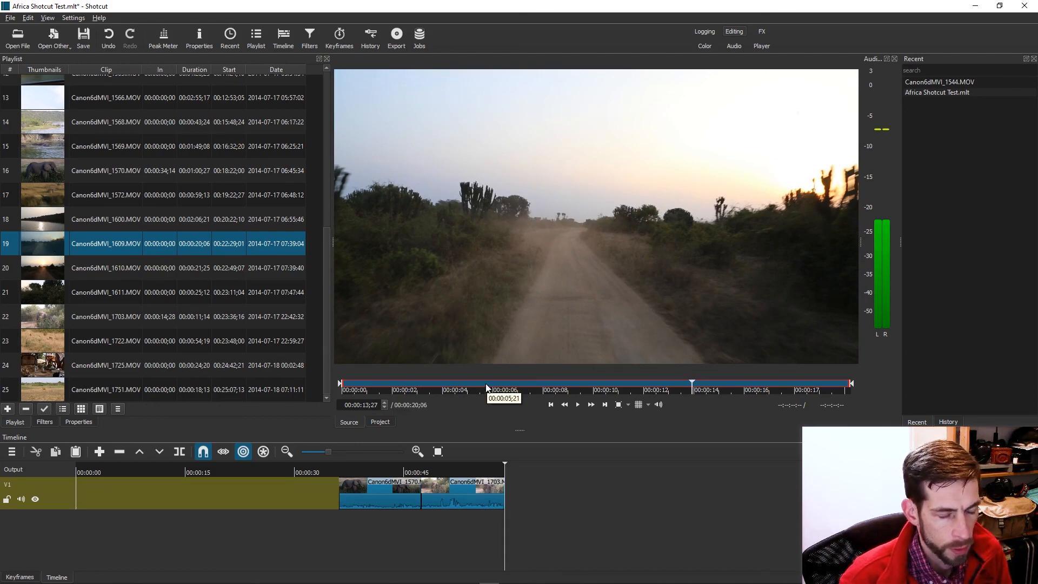
{"action": "left_click_drag", "start_coordinate": [479, 387], "coordinate": [688, 387]}
{"action": "left_click_drag", "start_coordinate": [616, 383], "coordinate": [328, 387]}
{"action": "key", "text": "space"}
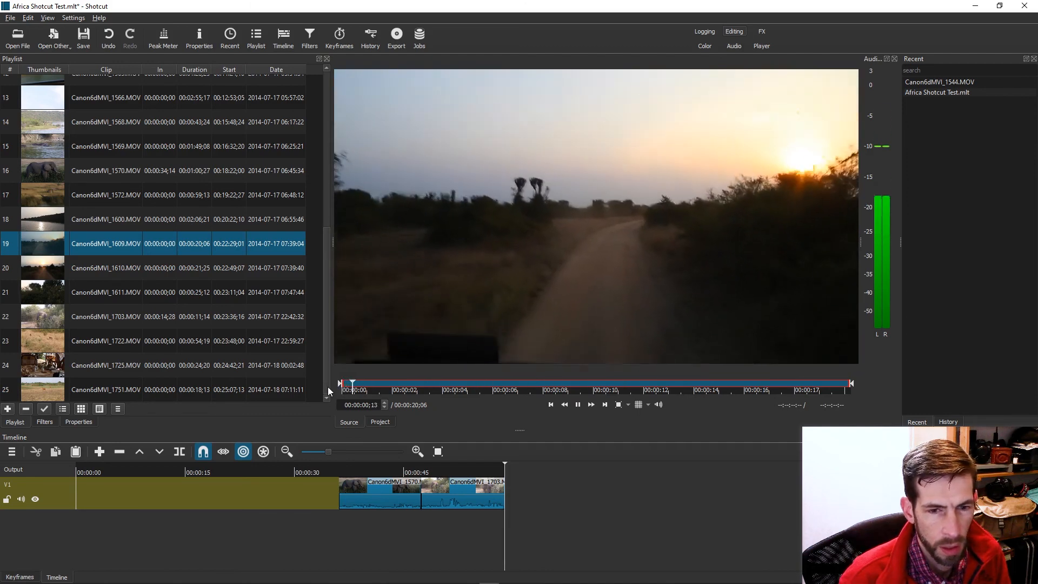
Step: Open Canon6dMVI_1610.MOV, set its out point at 00:00:05;11 and insert the clip at the start of V1
{"action": "left_click", "coordinate": [33, 268]}
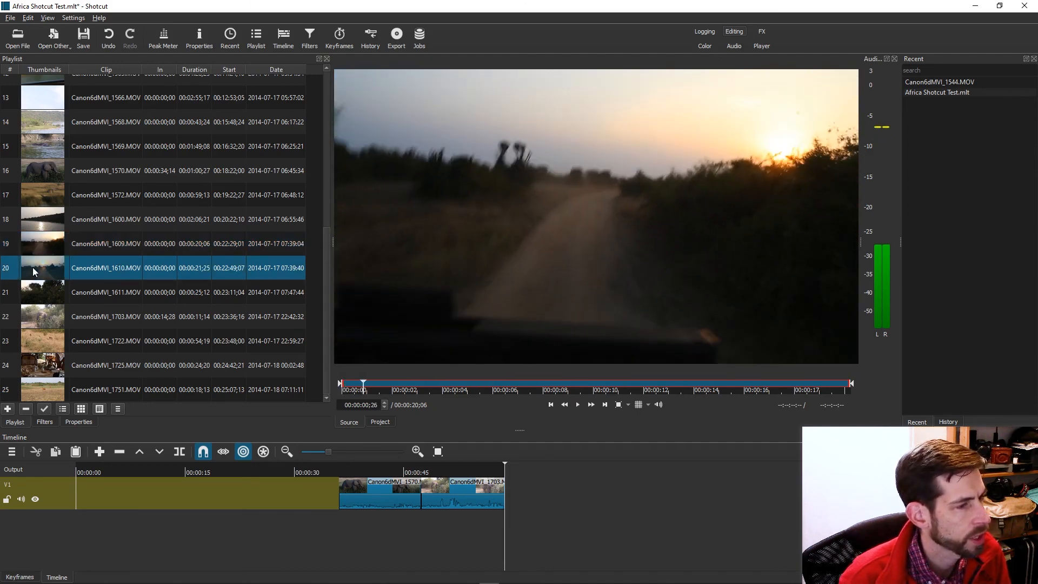
{"action": "double_click", "coordinate": [32, 267]}
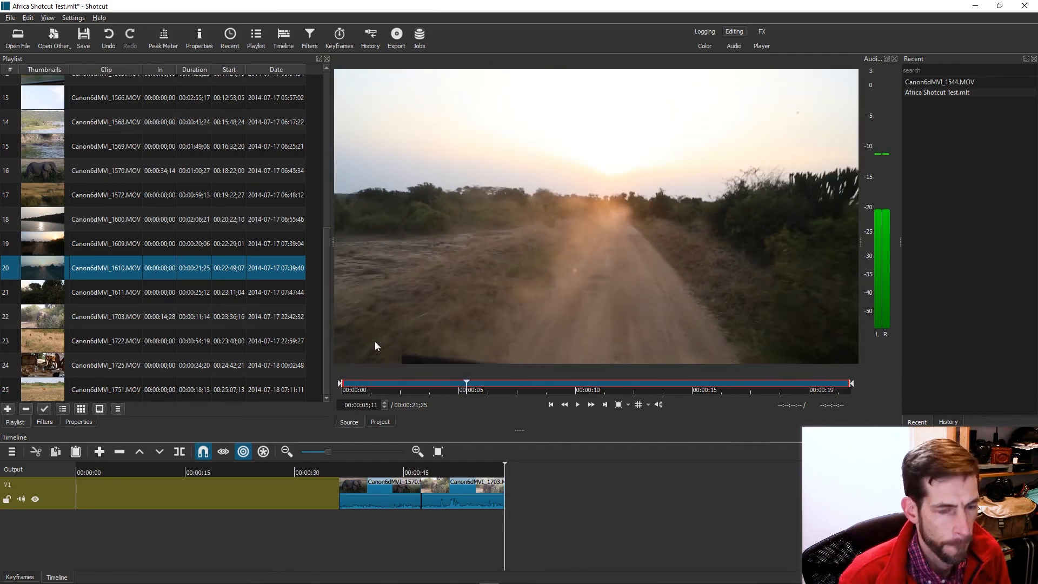
{"action": "key", "text": "o"}
{"action": "mouse_move", "coordinate": [375, 341]}
{"action": "left_mouse_down"}
{"action": "mouse_move", "coordinate": [519, 293]}
{"action": "mouse_move", "coordinate": [467, 289]}
{"action": "mouse_move", "coordinate": [70, 495]}
{"action": "mouse_move", "coordinate": [98, 478]}
{"action": "mouse_move", "coordinate": [256, 475]}
{"action": "mouse_move", "coordinate": [277, 488]}
{"action": "left_mouse_up"}
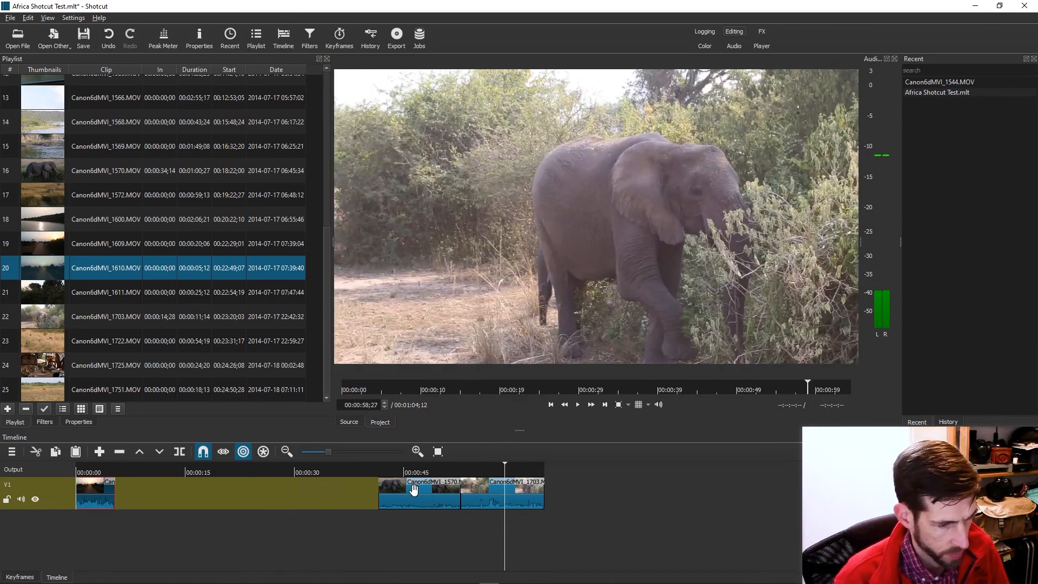
Step: Select the Canon6dMVI_1570.MOV and Canon6dMVI_1703.MOV clips on V1 and move them together against the end of the first clip, closing the gap
{"action": "left_click", "coordinate": [413, 489]}
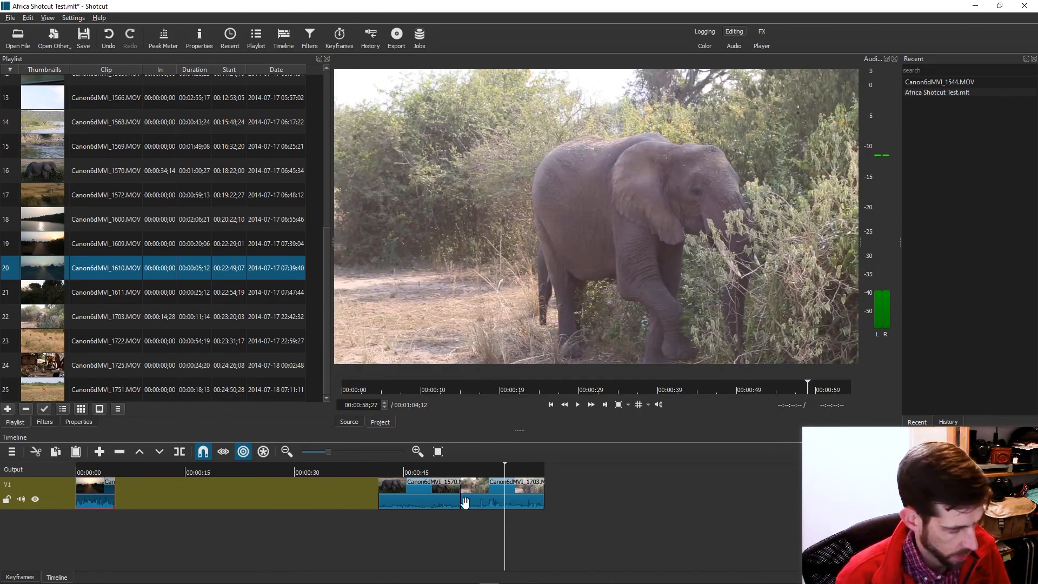
{"action": "left_click", "coordinate": [494, 494], "text": "shift"}
{"action": "left_click_drag", "start_coordinate": [399, 492], "coordinate": [134, 503]}
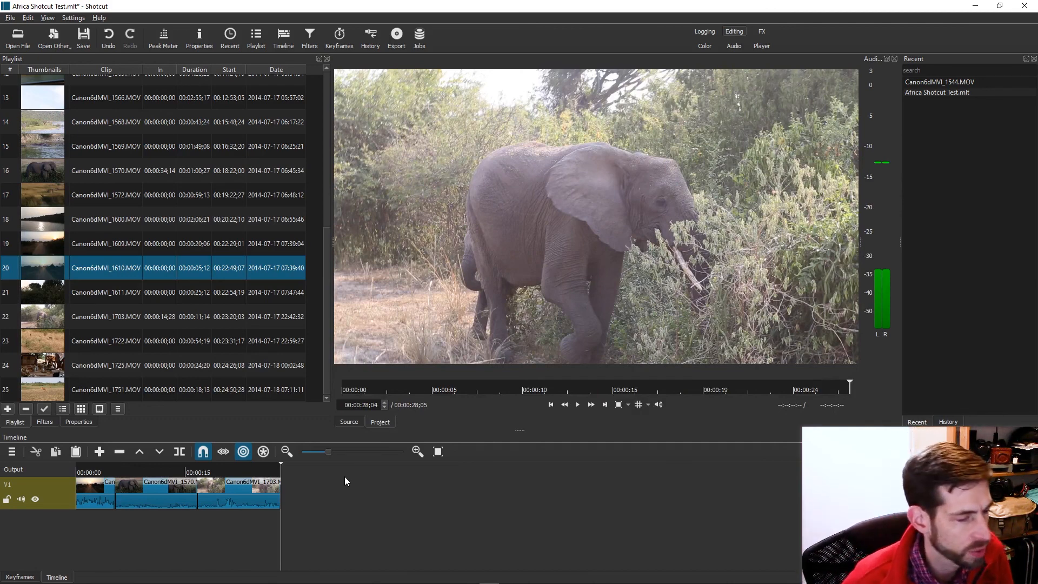
Step: Play the timeline from near its start to review the cut between the sunset road clip and the elephant clip
{"action": "left_click", "coordinate": [119, 469]}
{"action": "left_click_drag", "start_coordinate": [118, 470], "coordinate": [70, 474]}
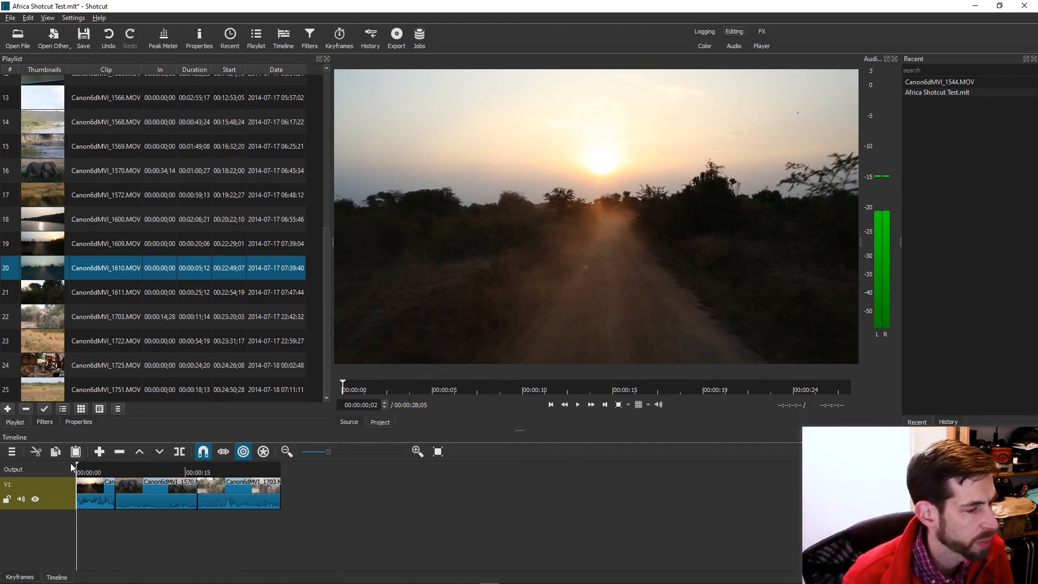
{"action": "mouse_move", "coordinate": [84, 468]}
{"action": "left_mouse_down"}
{"action": "mouse_move", "coordinate": [159, 464]}
{"action": "mouse_move", "coordinate": [79, 468]}
{"action": "left_mouse_up"}
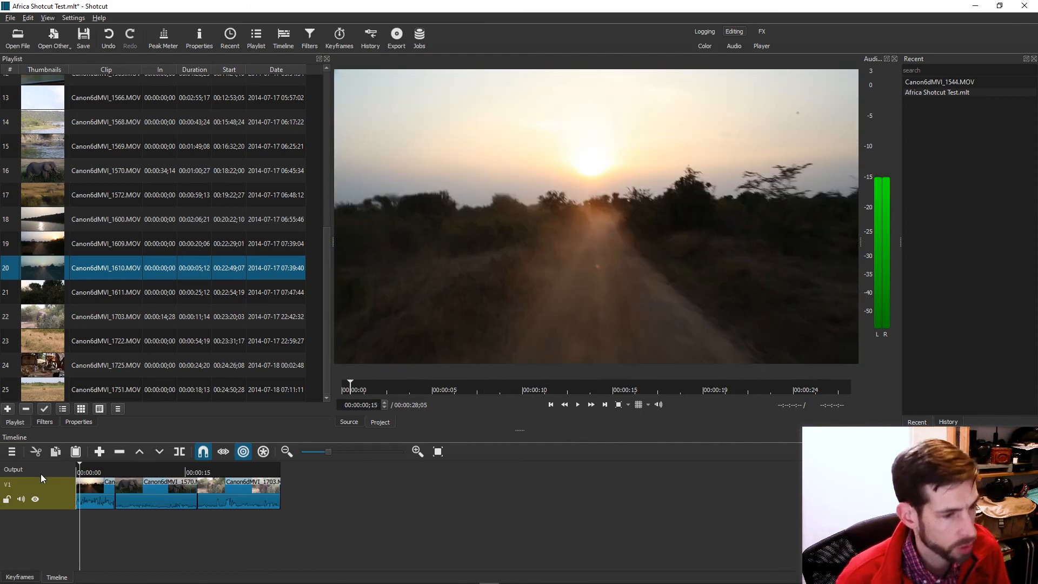
{"action": "key", "text": "space"}
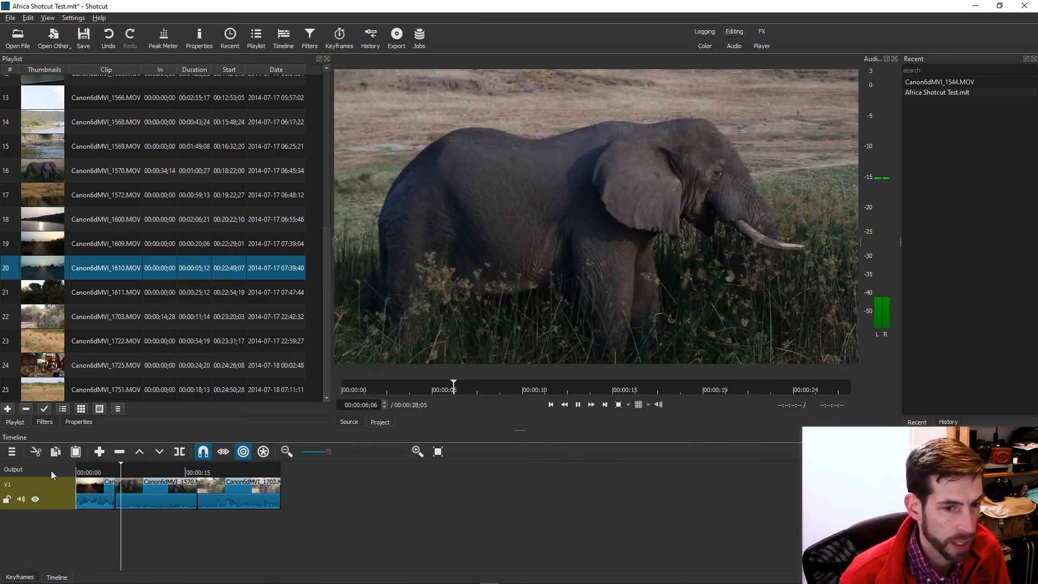
{"action": "key", "text": "space"}
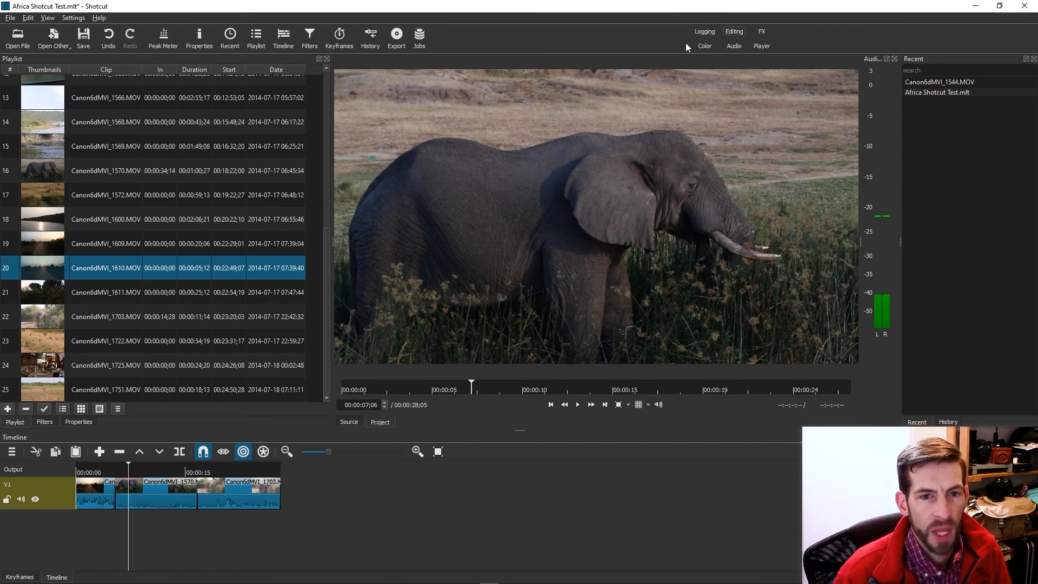
Step: Look at the FX layout, select the Canon6dMVI_1570.MOV clip on V1, and add a Color Grading filter to it in the Color layout
{"action": "left_click", "coordinate": [764, 31]}
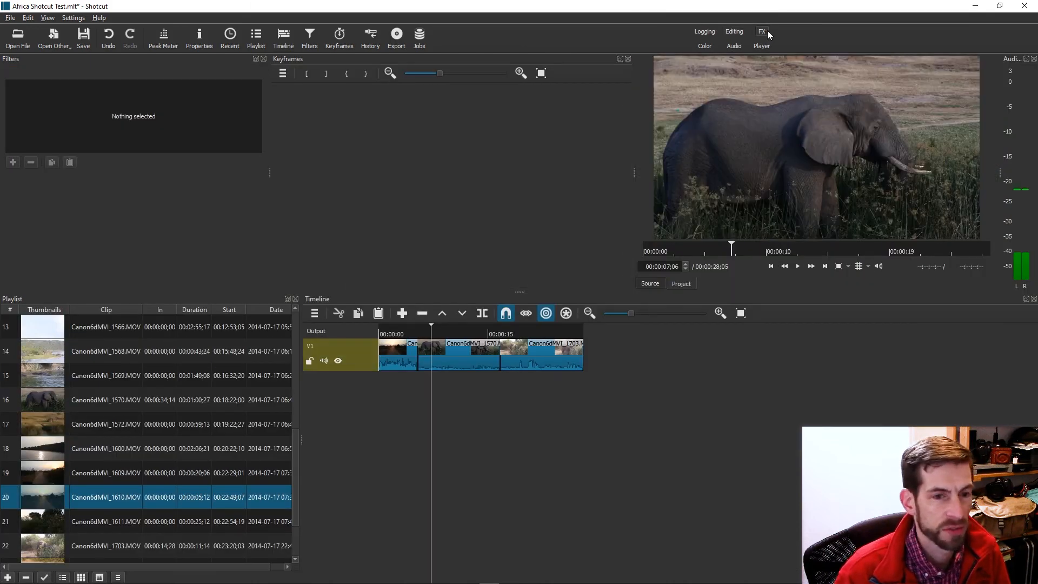
{"action": "left_click", "coordinate": [429, 358]}
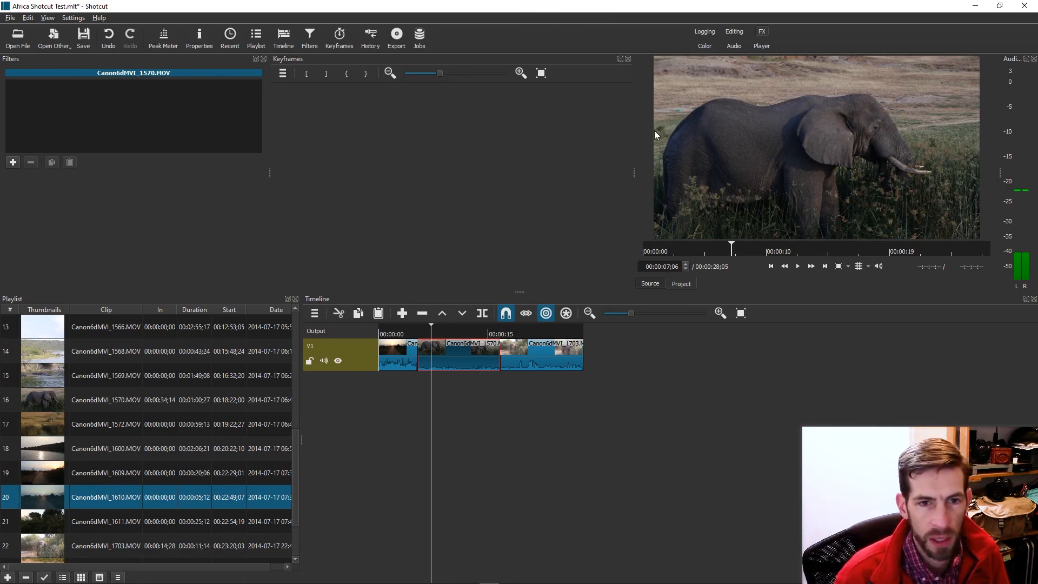
{"action": "left_click", "coordinate": [704, 46]}
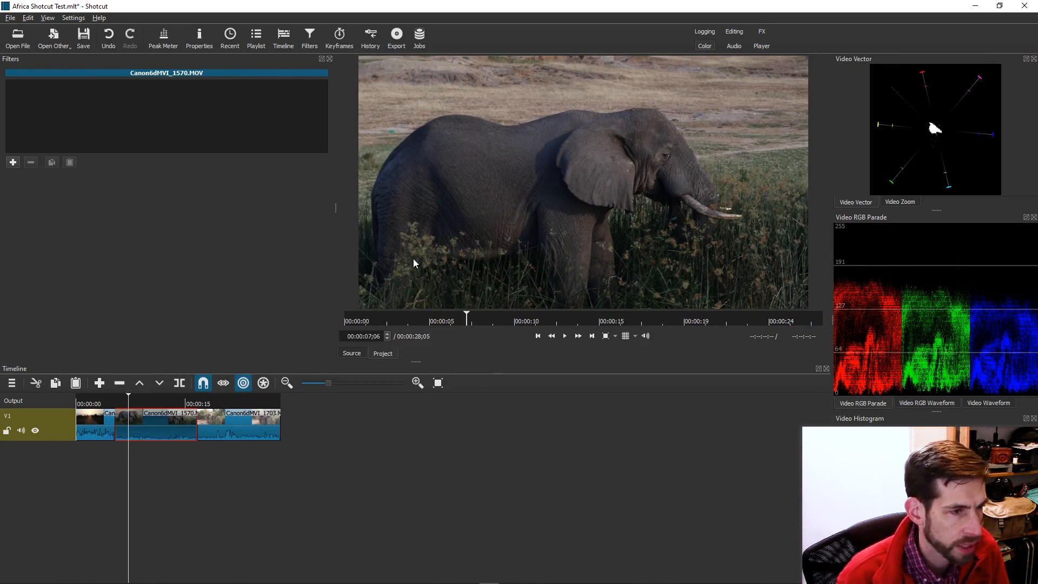
{"action": "left_click", "coordinate": [13, 162]}
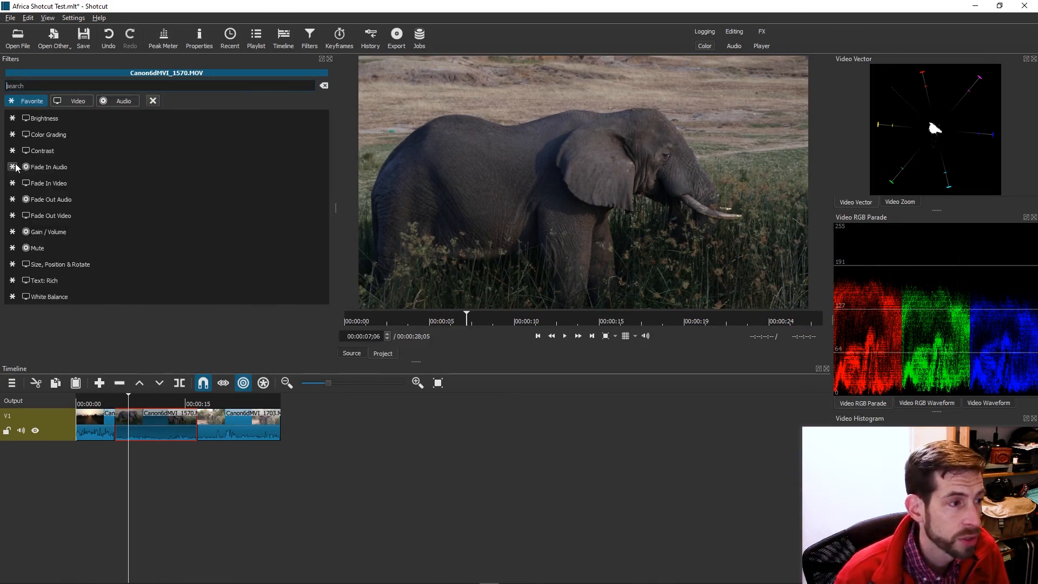
{"action": "left_click", "coordinate": [76, 134]}
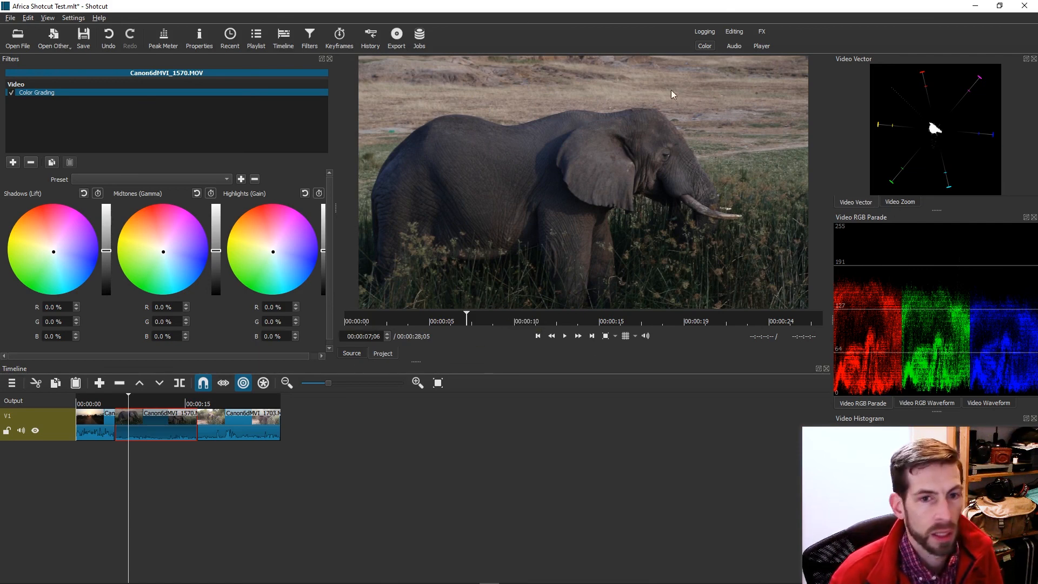
Step: Look at the Audio layout and play the project from the start in the Player layout, stopping just past the first cut
{"action": "left_click", "coordinate": [732, 47]}
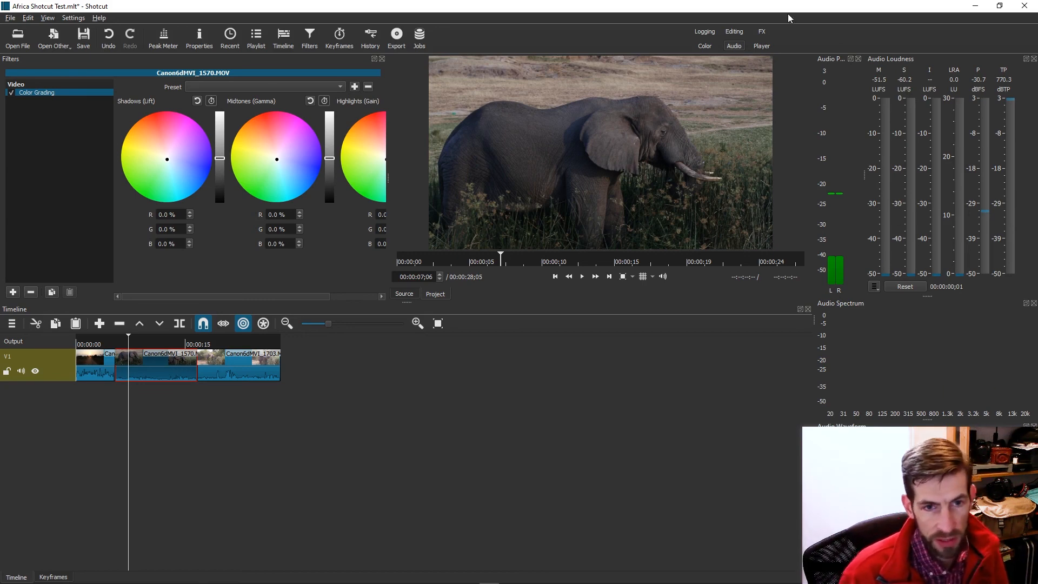
{"action": "left_click", "coordinate": [769, 47]}
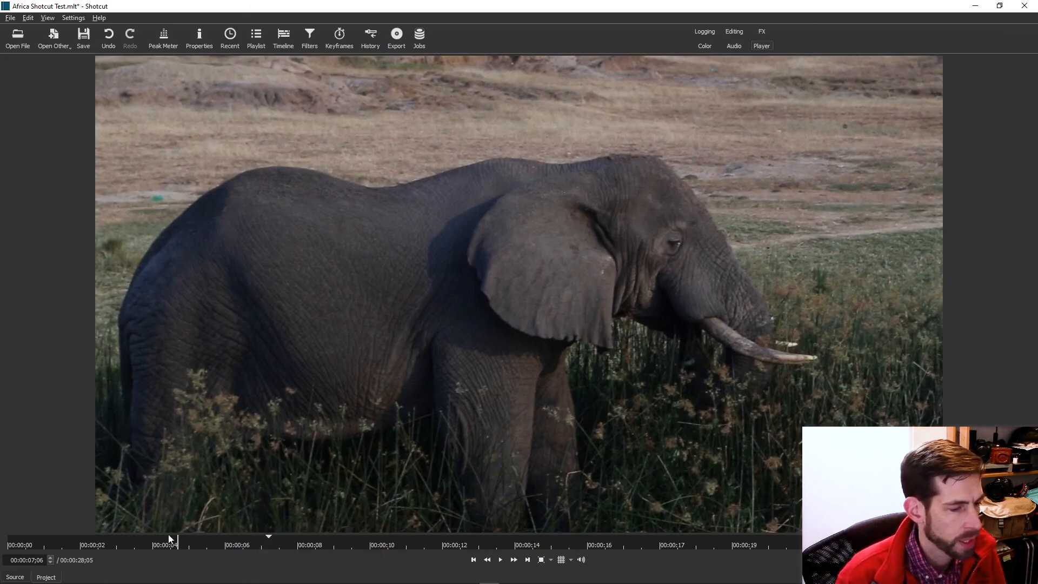
{"action": "left_click", "coordinate": [14, 546]}
{"action": "key", "text": "space"}
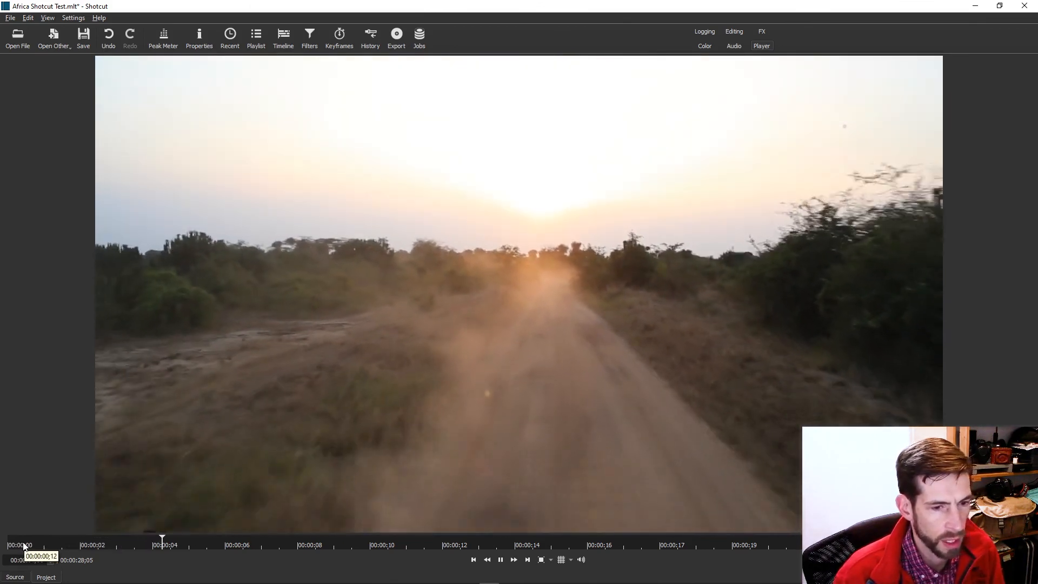
{"action": "key", "text": "space"}
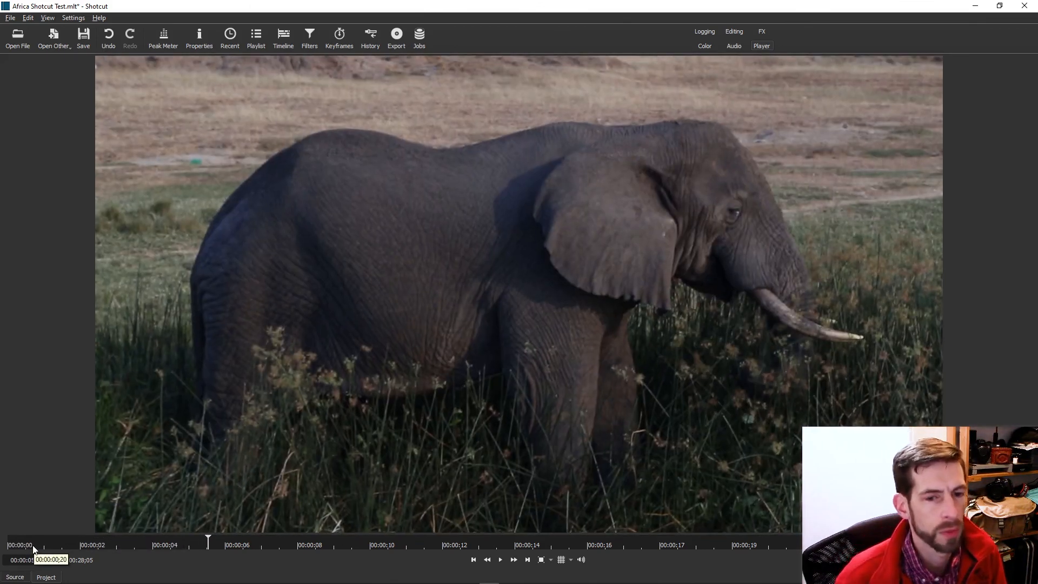
Step: Look at the Logging layout, return to the Editing layout, and shrink the timeline's height to enlarge the preview and playlist
{"action": "left_click", "coordinate": [704, 32]}
{"action": "left_click", "coordinate": [705, 32]}
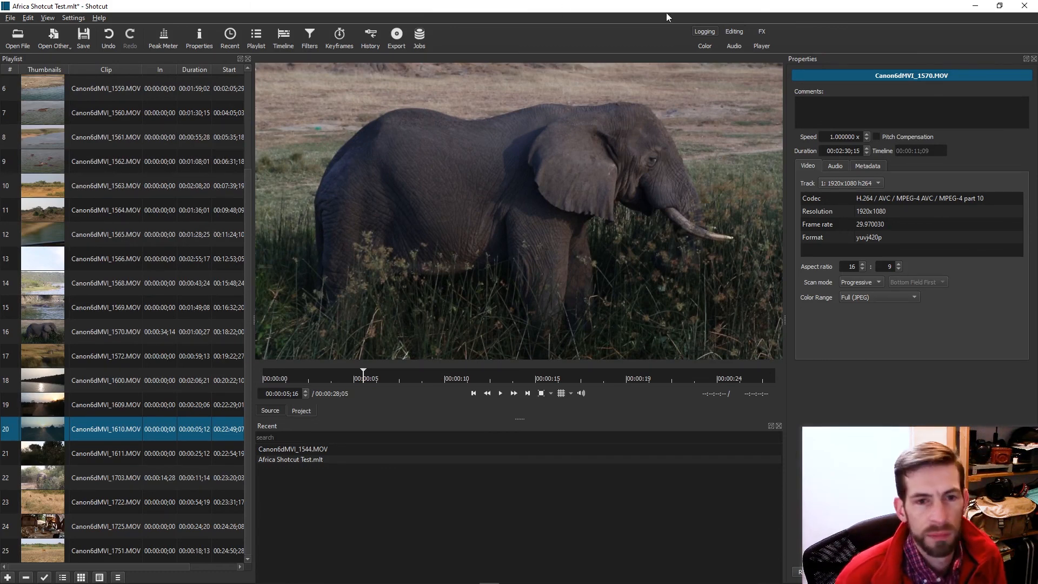
{"action": "left_click", "coordinate": [730, 31]}
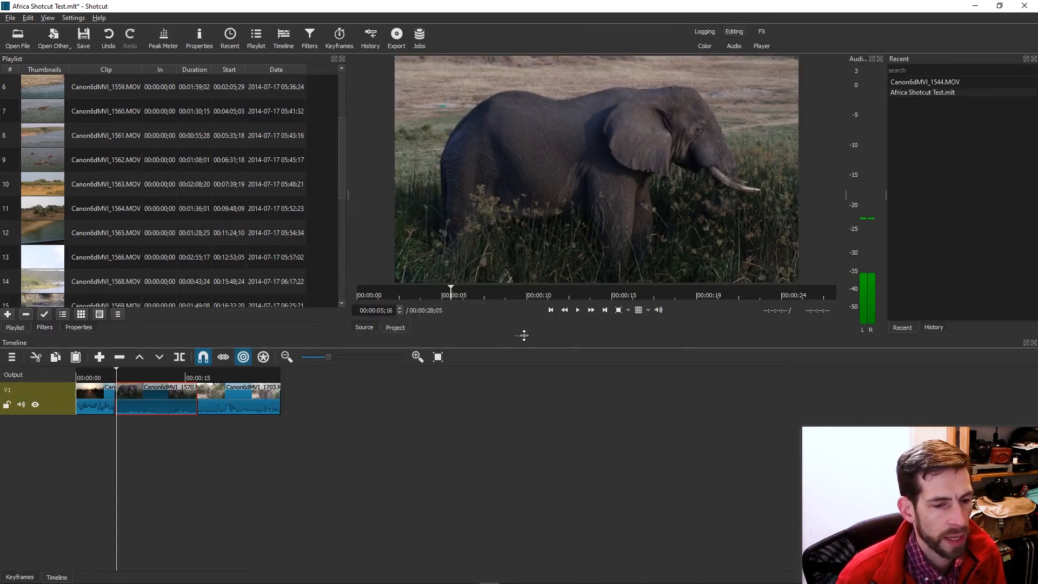
{"action": "left_click_drag", "start_coordinate": [521, 341], "coordinate": [526, 473]}
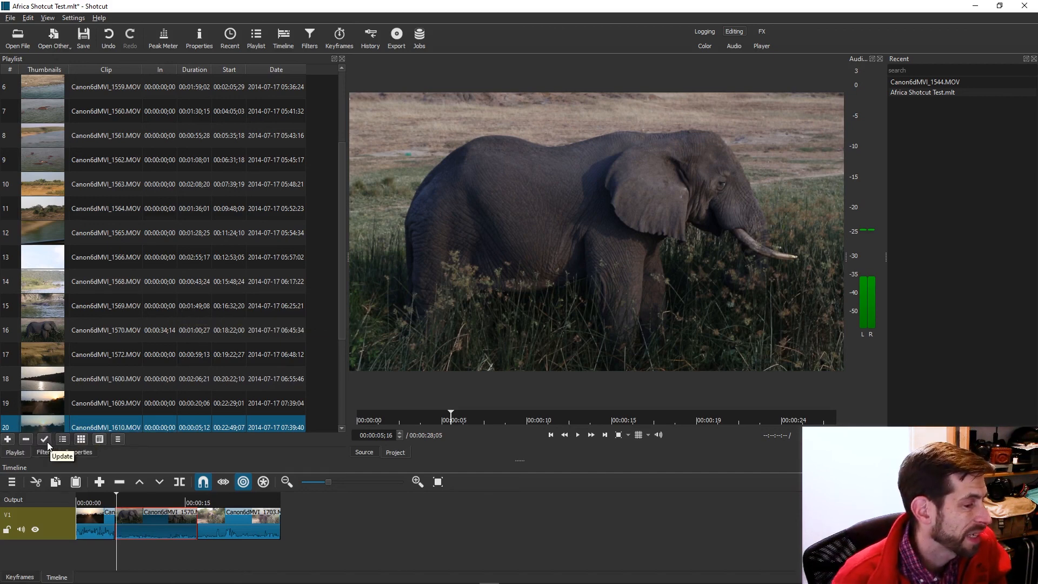
Step: Look through the playlist's options and tiles view, switch it to icons view, and narrow it to five thumbnails per row
{"action": "left_click", "coordinate": [118, 439]}
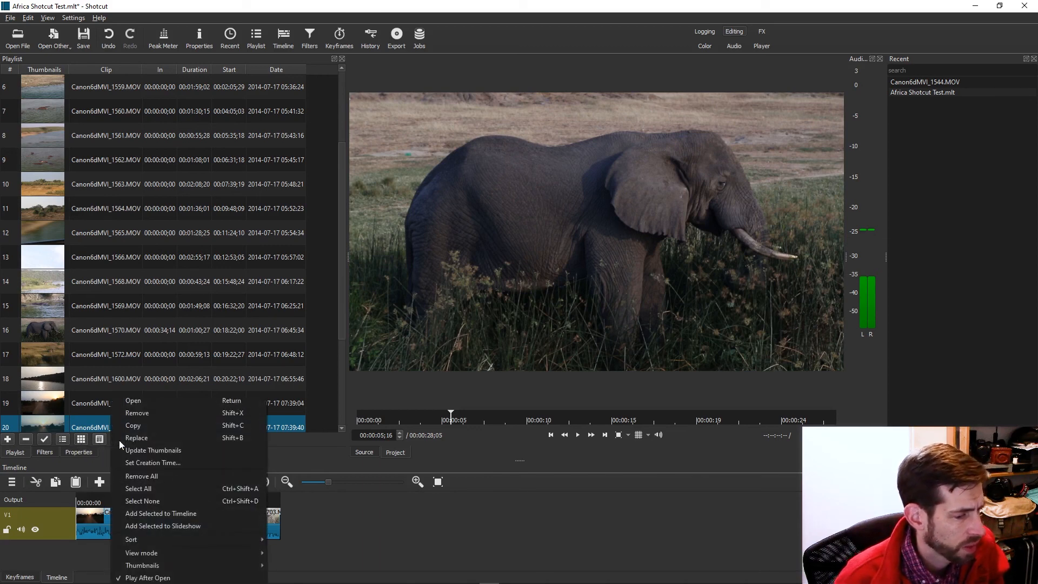
{"action": "left_click", "coordinate": [252, 436]}
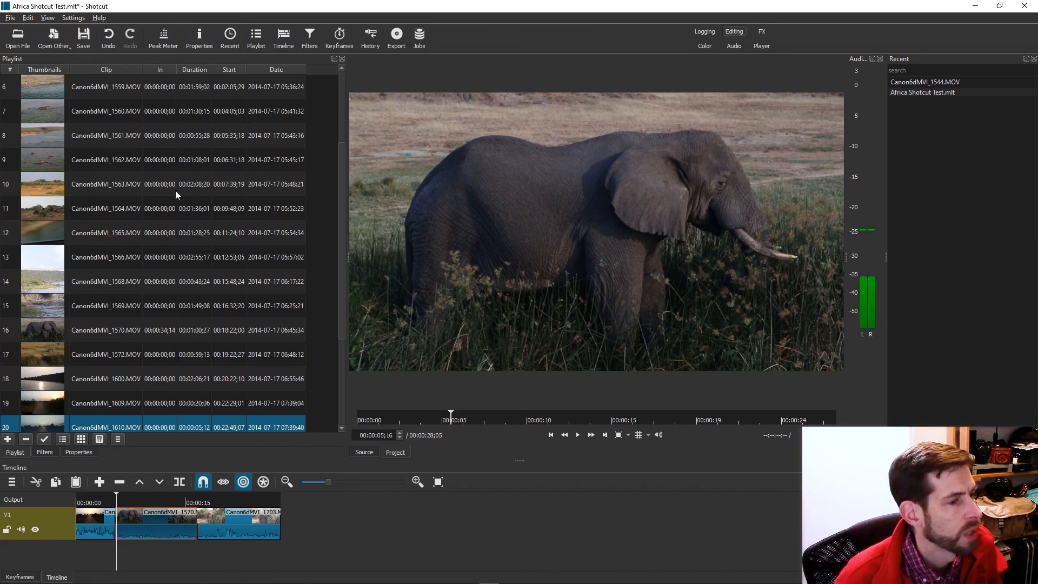
{"action": "left_click", "coordinate": [64, 441]}
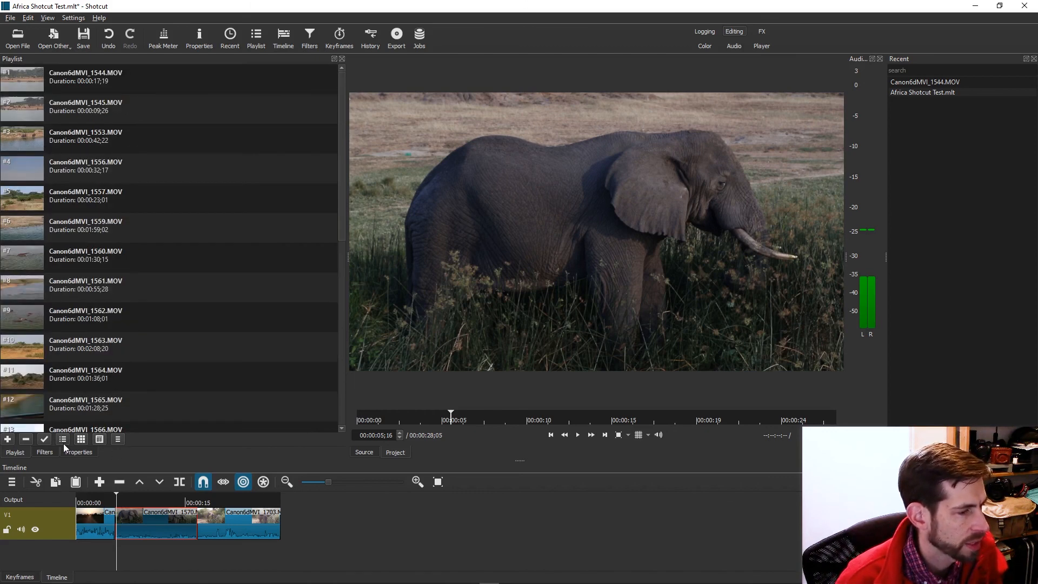
{"action": "left_click", "coordinate": [80, 439]}
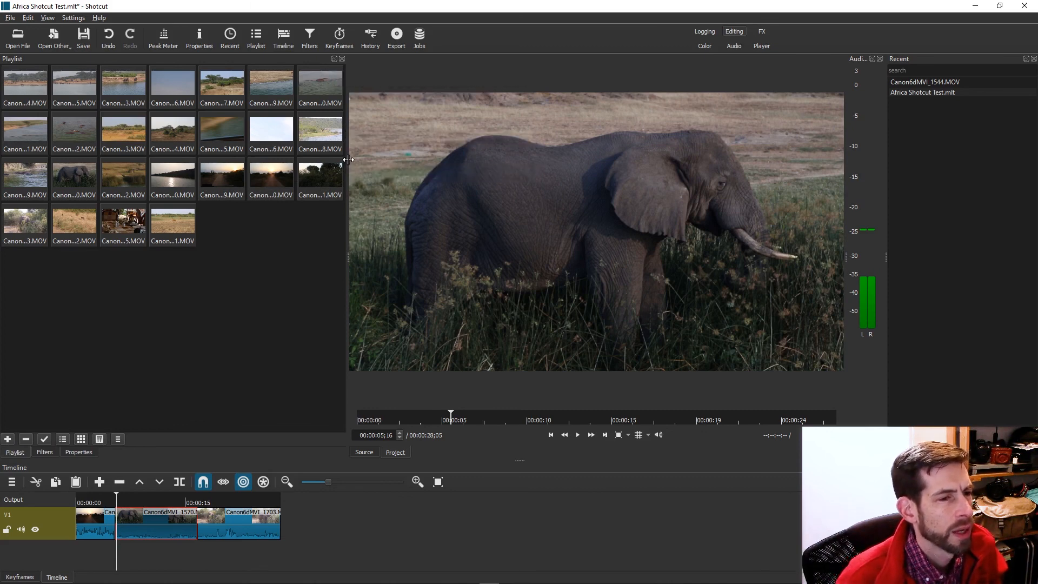
{"action": "left_click_drag", "start_coordinate": [347, 160], "coordinate": [246, 177]}
{"action": "left_click_drag", "start_coordinate": [251, 175], "coordinate": [250, 175]}
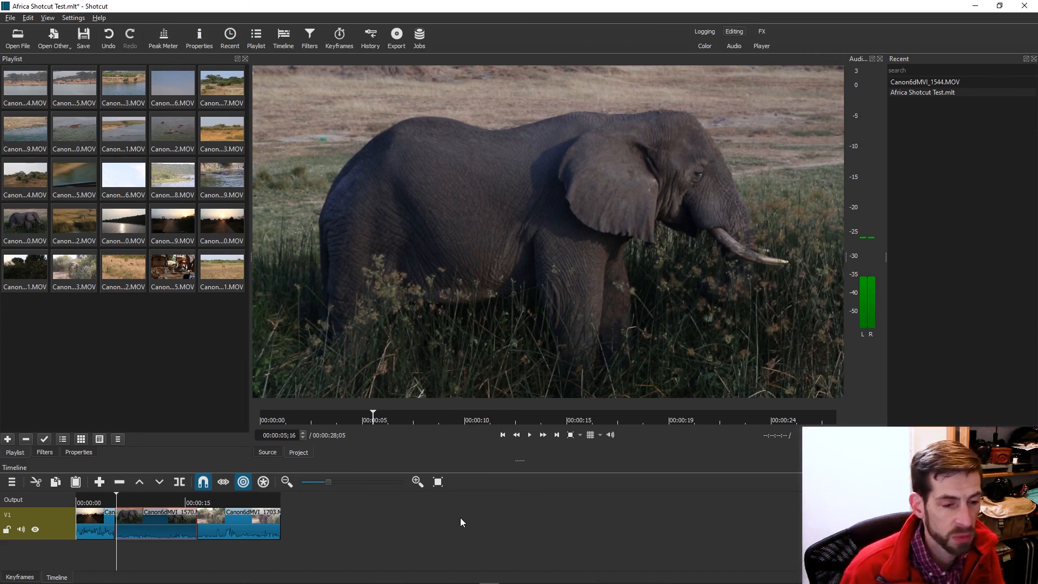
Step: Move the playhead to the end of the last clip on the timeline
{"action": "key", "text": "End"}
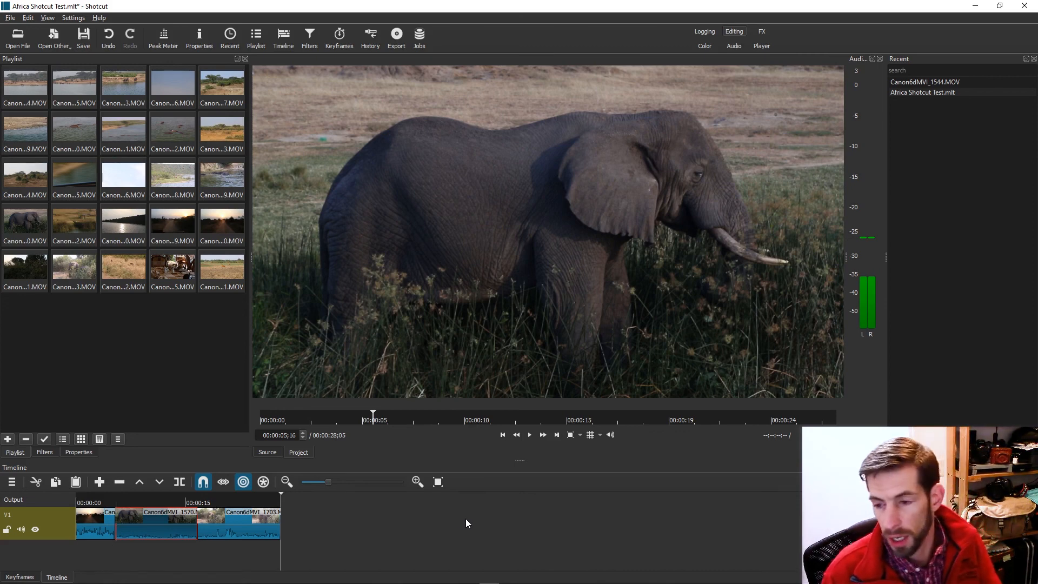